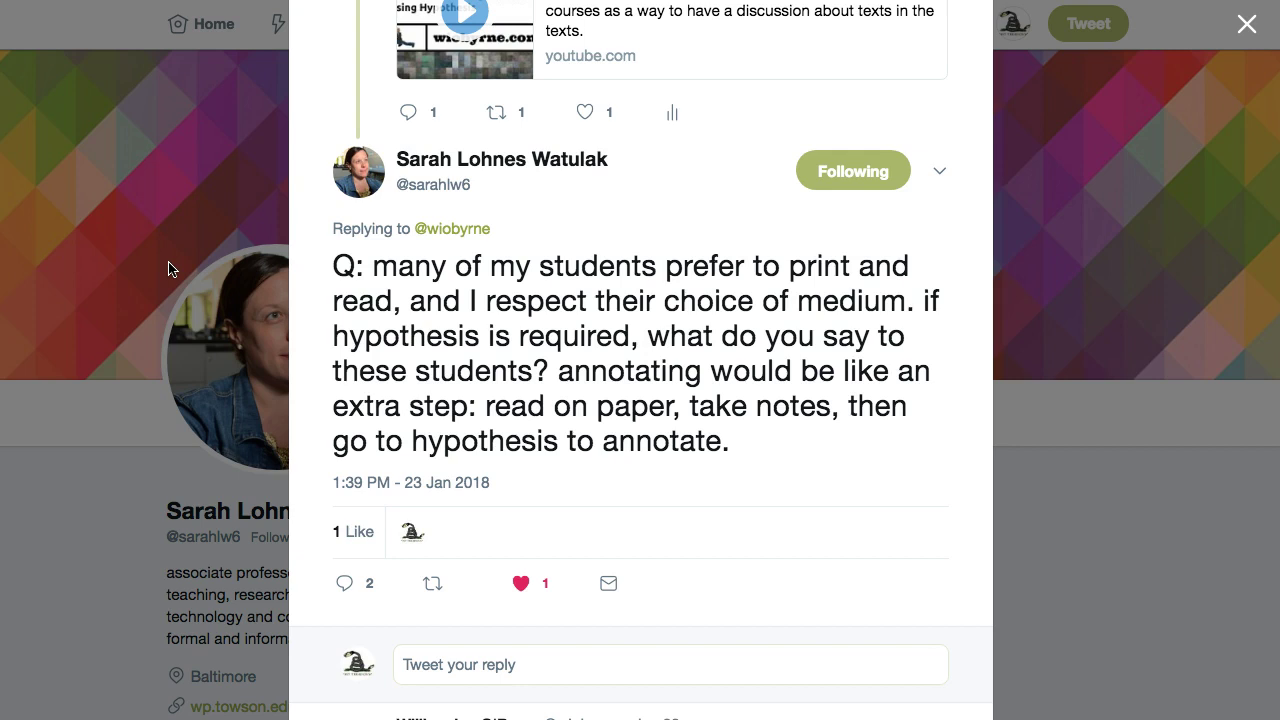
Switch from the tweet to the EDEE 325.01 - Spring 2018 syllabus in Google Docs
{"action": "left_click", "coordinate": [168, 263]}
{"action": "left_click", "coordinate": [153, 271]}
{"action": "left_click", "coordinate": [410, 14]}
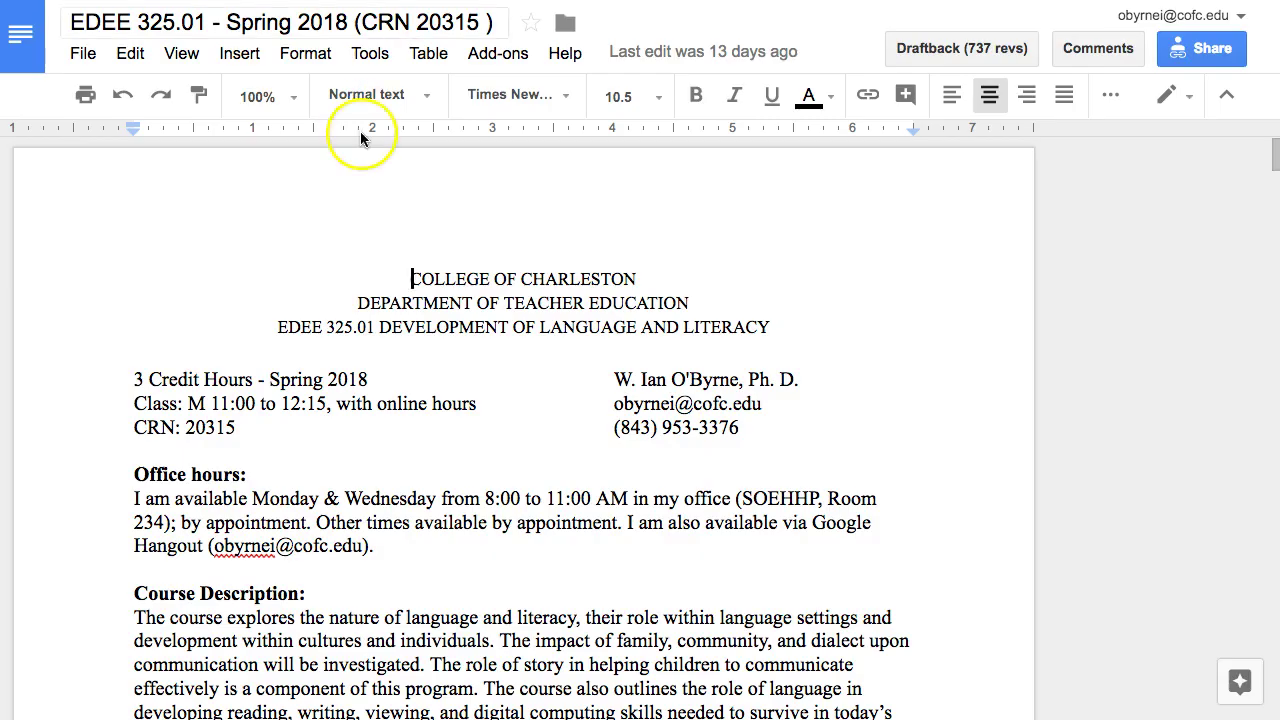
Look through the syllabus down to the weekly topics and Hypothesis readings in the tentative schedule
{"action": "left_click", "coordinate": [348, 357]}
{"action": "double_click", "coordinate": [348, 357]}
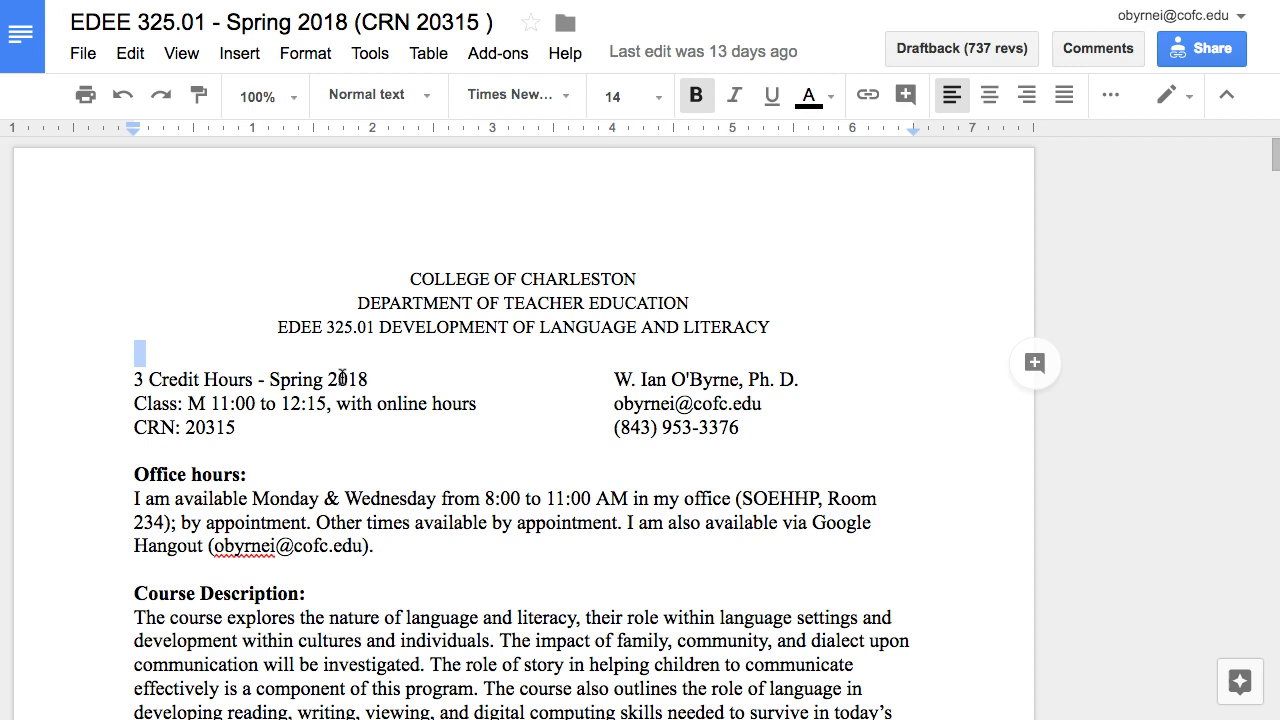
{"action": "scroll", "coordinate": [343, 380], "scroll_direction": "down", "scroll_amount": 10}
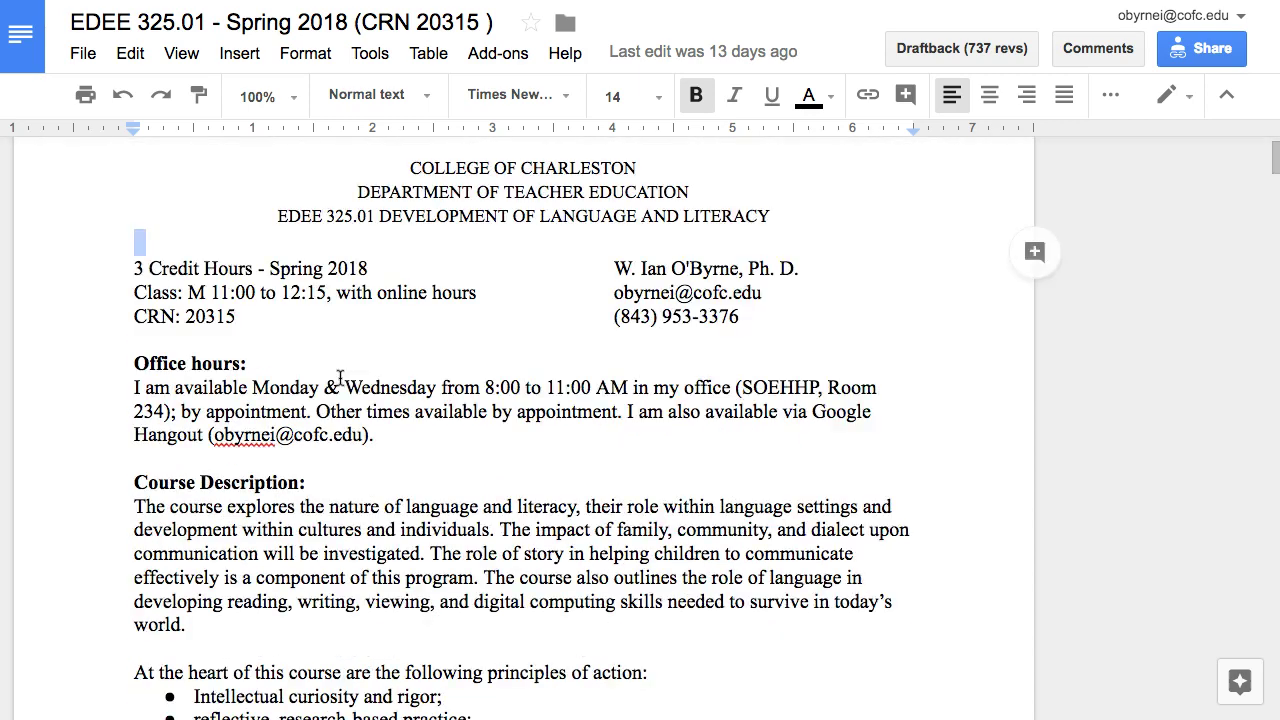
{"action": "scroll", "coordinate": [343, 388], "scroll_direction": "down", "scroll_amount": 8}
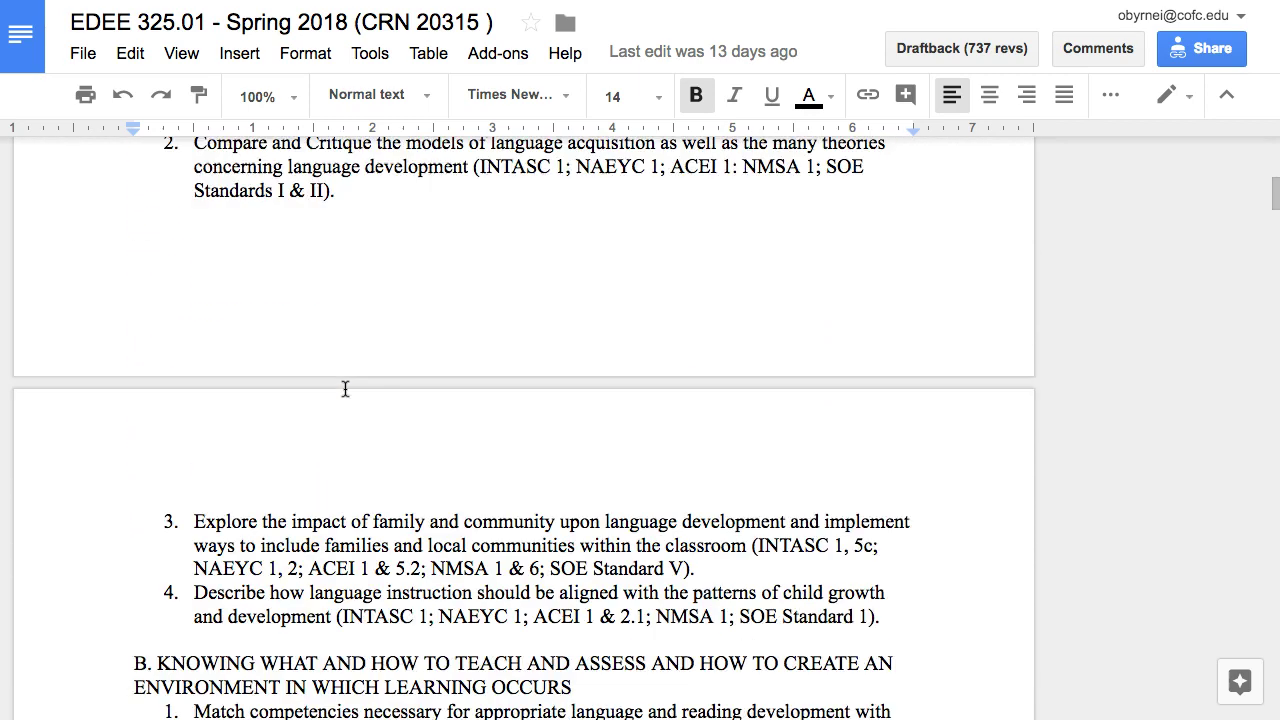
{"action": "scroll", "coordinate": [345, 390], "scroll_direction": "down", "scroll_amount": 7}
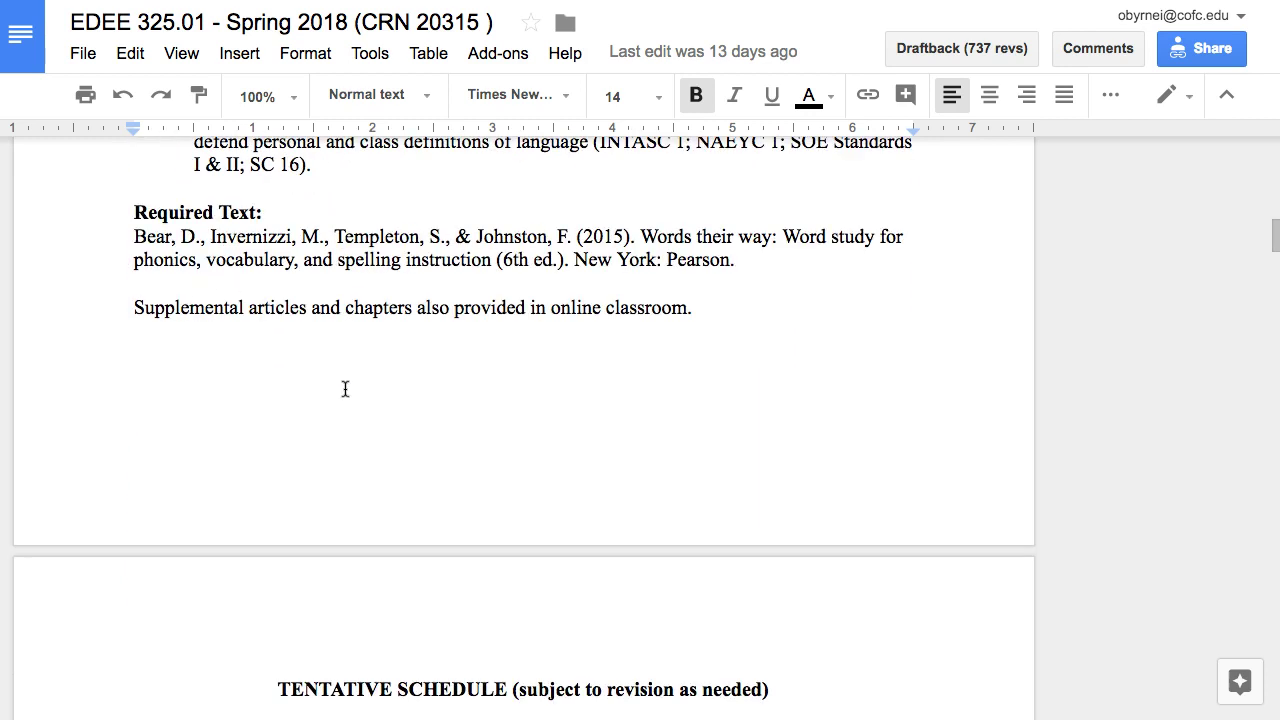
{"action": "scroll", "coordinate": [345, 389], "scroll_direction": "down", "scroll_amount": 5}
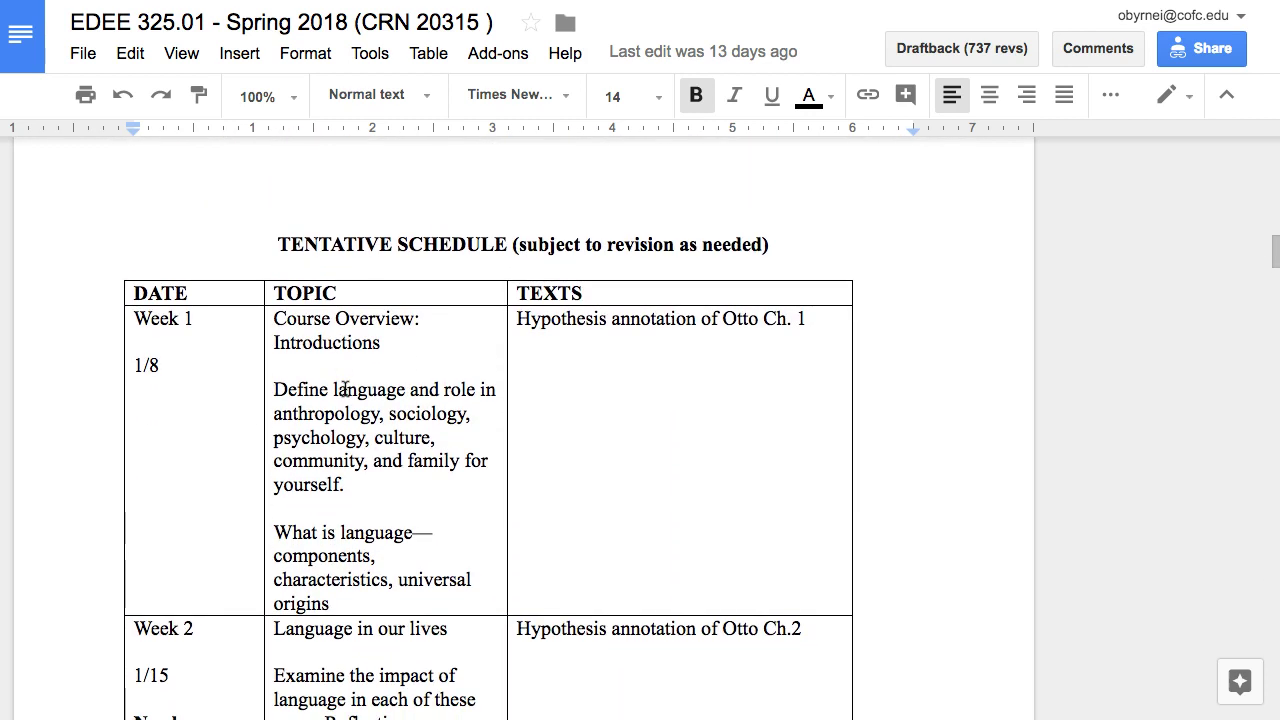
{"action": "scroll", "coordinate": [343, 389], "scroll_direction": "down", "scroll_amount": 1}
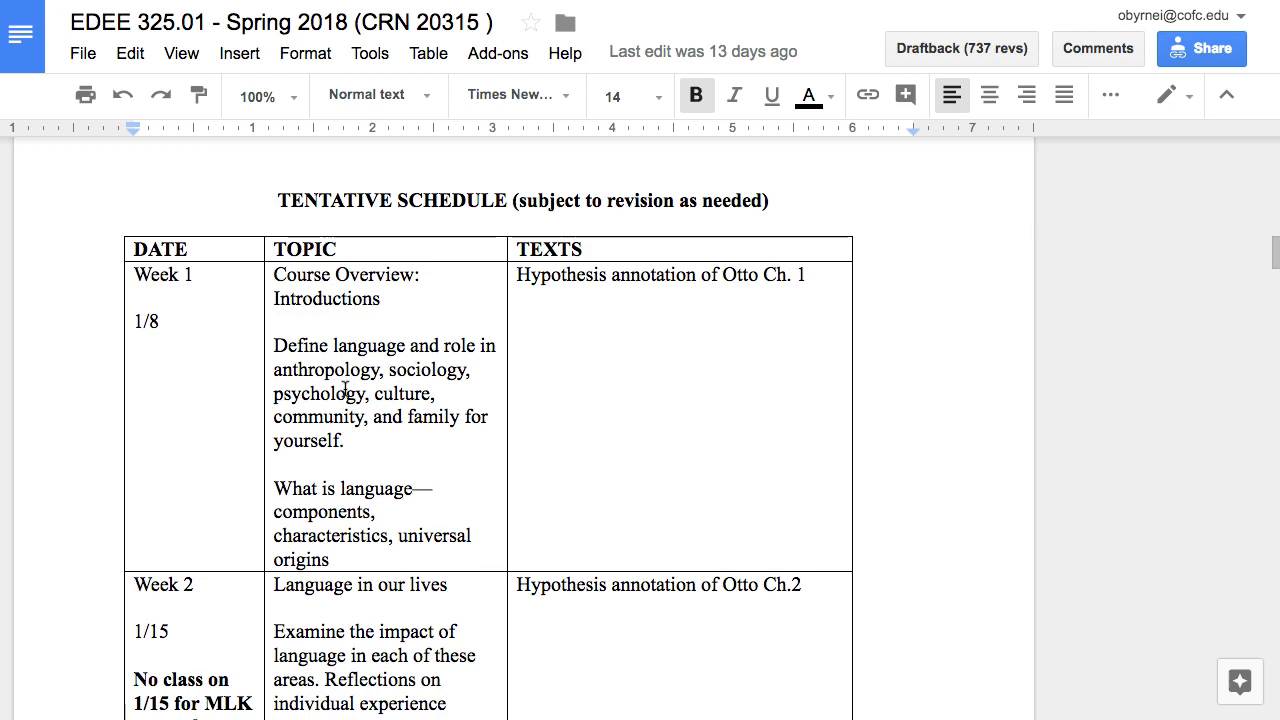
{"action": "left_click", "coordinate": [305, 370]}
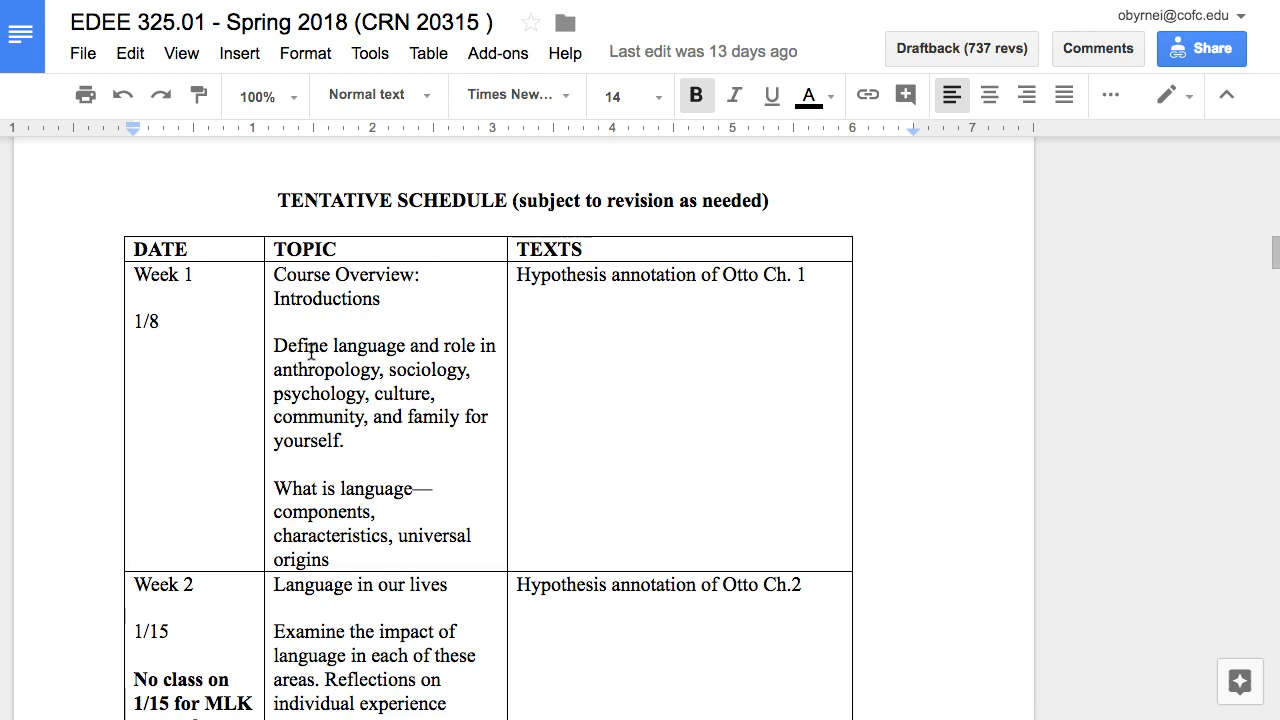
{"action": "left_click", "coordinate": [366, 350]}
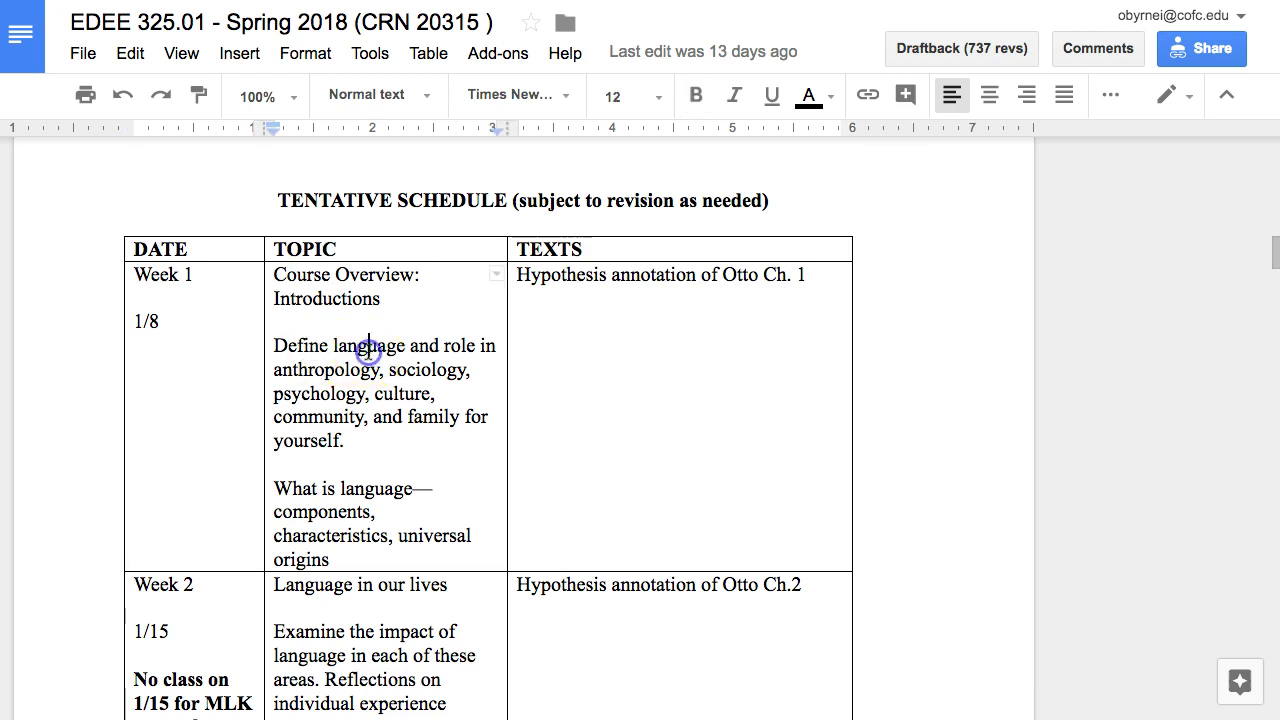
Switch to the languagedev wiki's Week Two page and review the Hypothesis annotation instructions under DO
{"action": "left_click", "coordinate": [322, 324]}
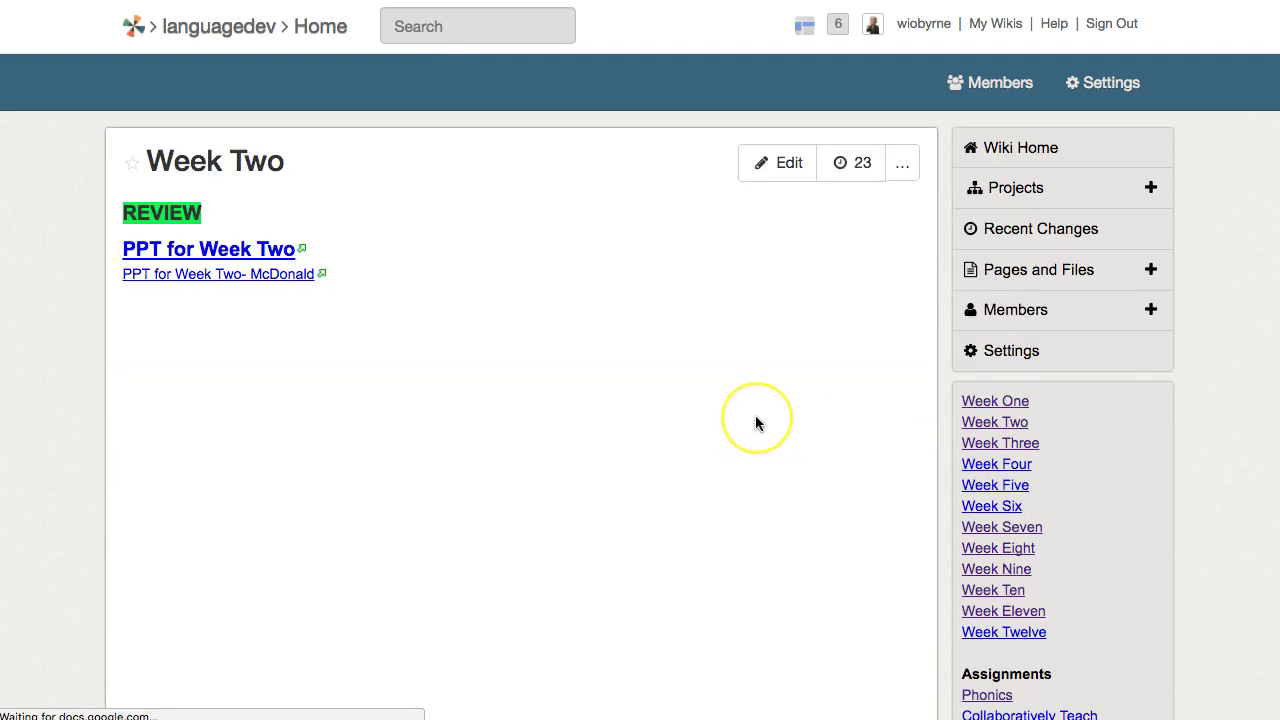
{"action": "scroll", "coordinate": [757, 423], "scroll_direction": "down", "scroll_amount": 10}
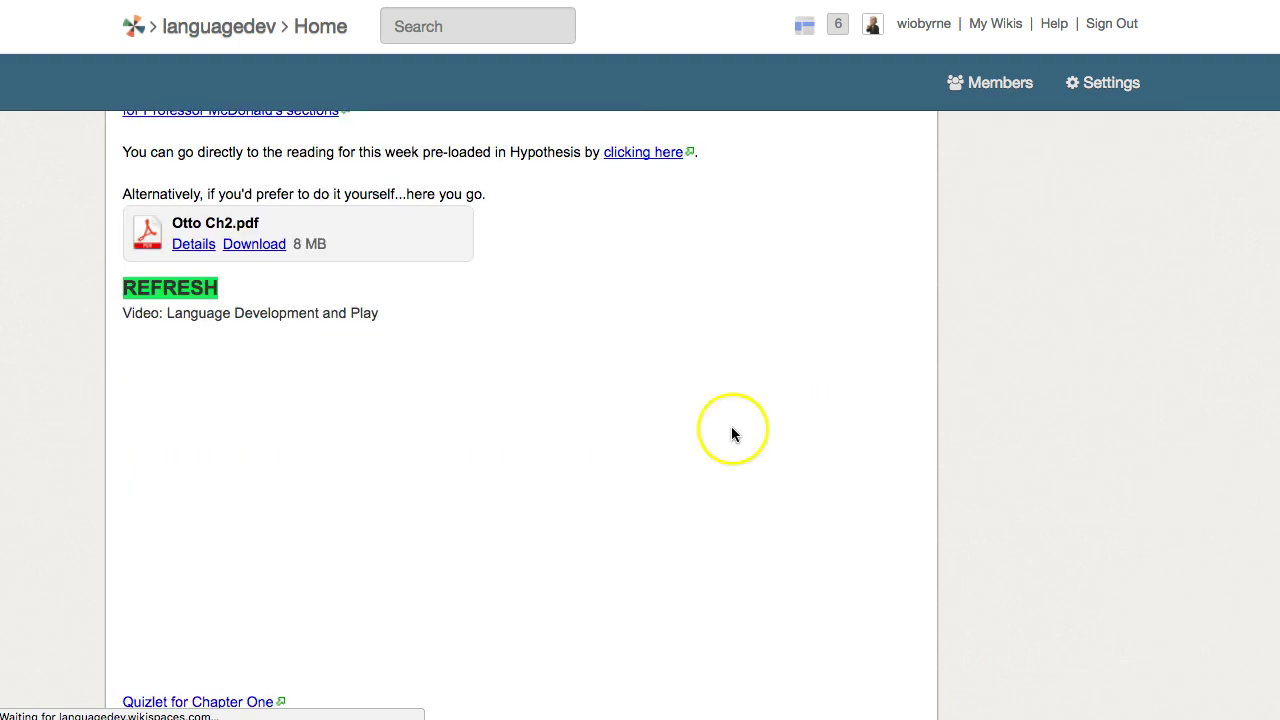
{"action": "scroll", "coordinate": [494, 418], "scroll_direction": "up", "scroll_amount": 5}
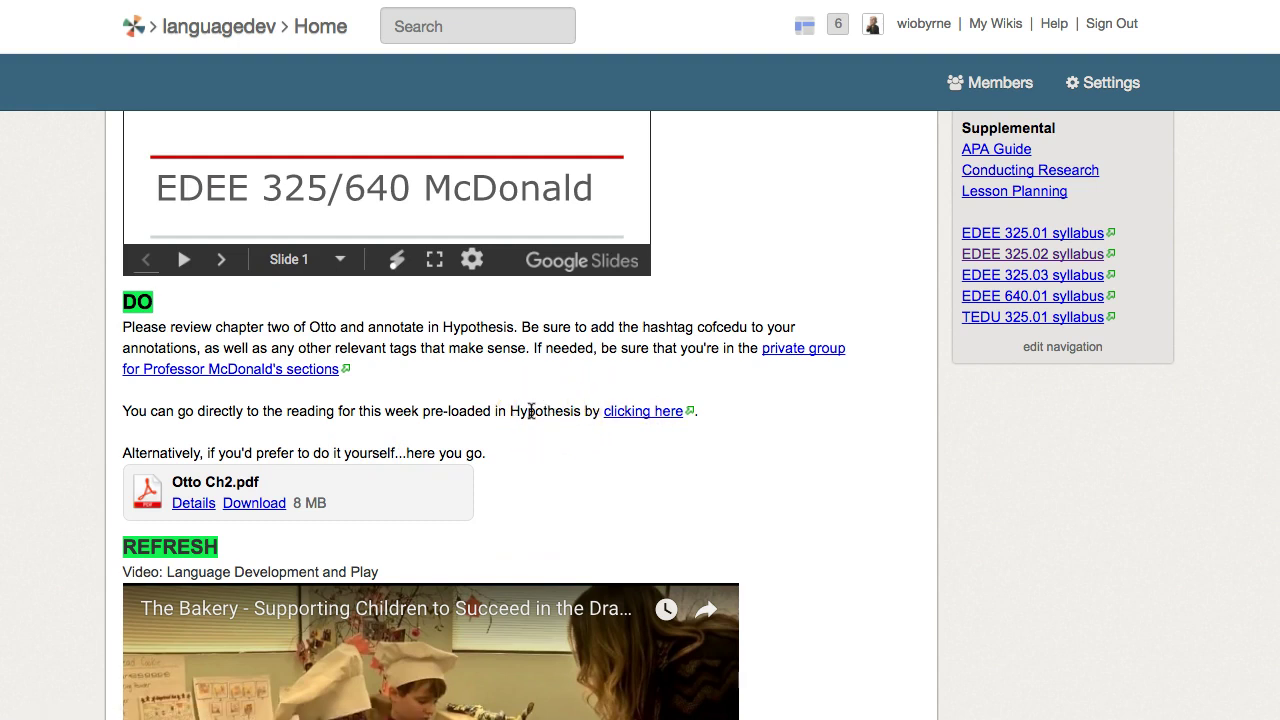
Switch to the TEDU 325 - Spring 2018 stream in Google Classroom and open the Hypothesis link in the Week 2 Reading assignment
{"action": "left_click", "coordinate": [563, 308]}
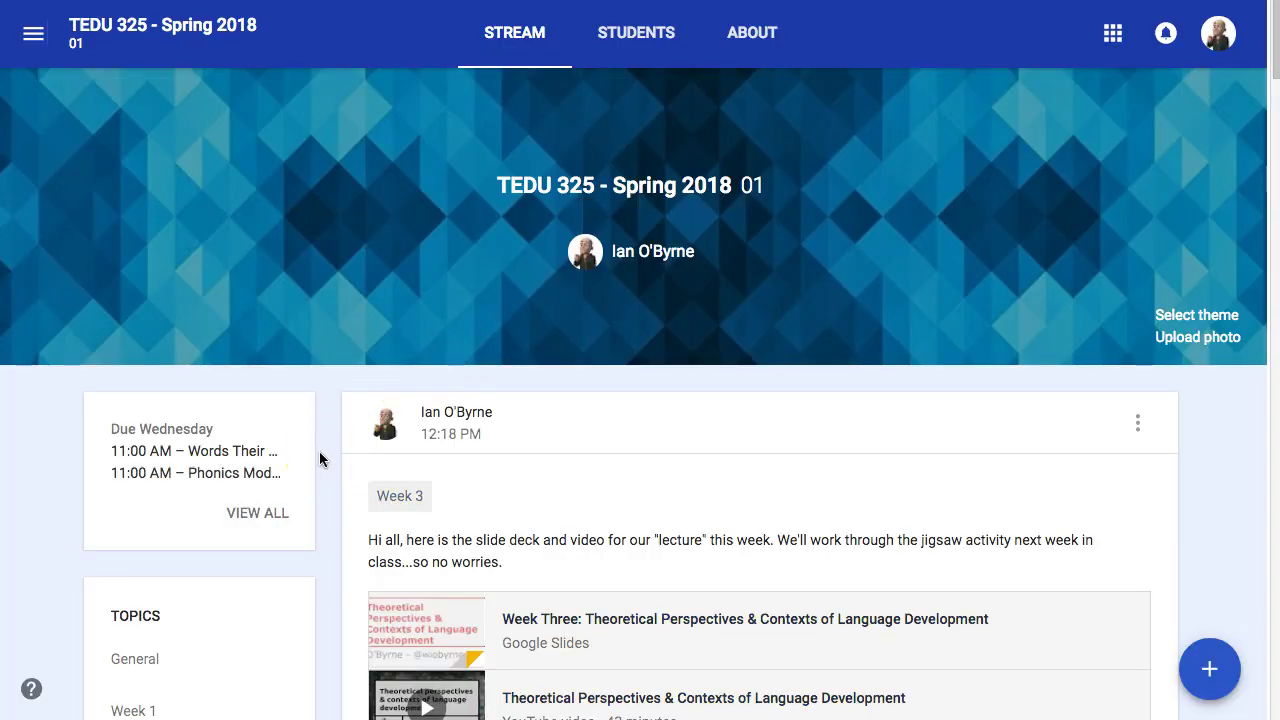
{"action": "scroll", "coordinate": [320, 452], "scroll_direction": "down", "scroll_amount": 3}
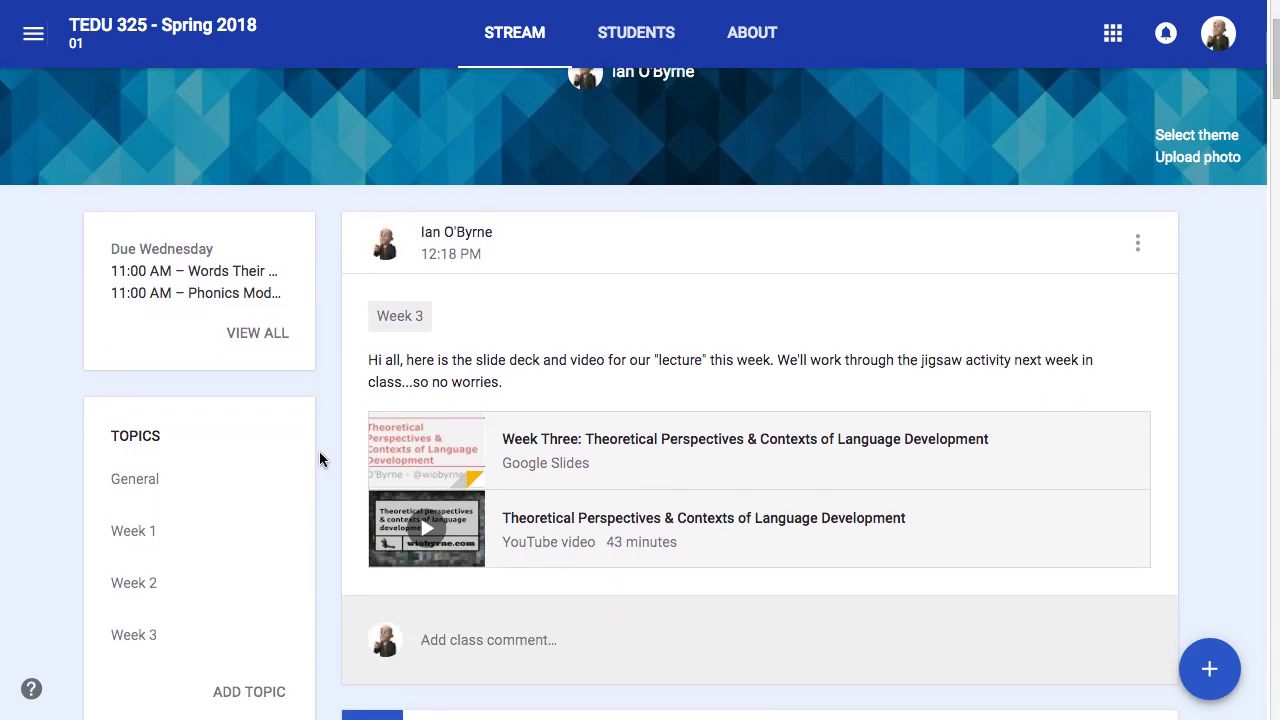
{"action": "scroll", "coordinate": [320, 459], "scroll_direction": "down", "scroll_amount": 3}
{"action": "scroll", "coordinate": [319, 459], "scroll_direction": "down", "scroll_amount": 5}
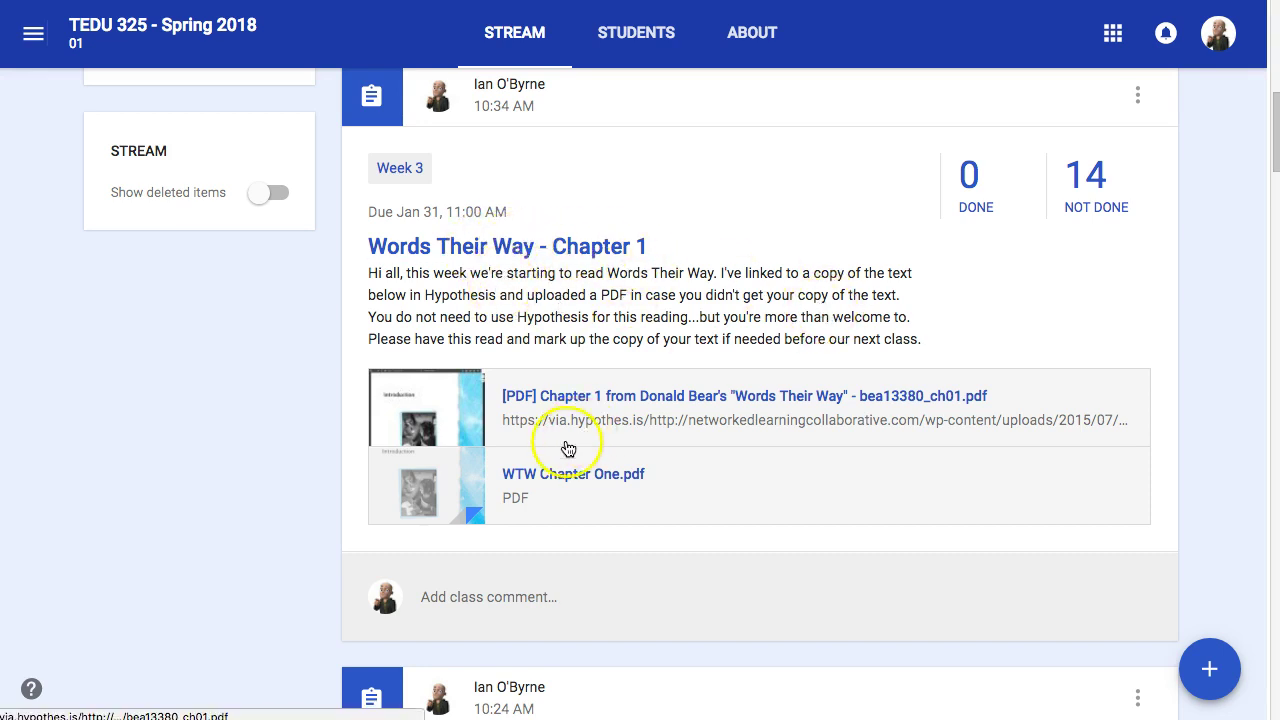
{"action": "scroll", "coordinate": [565, 457], "scroll_direction": "down", "scroll_amount": 8}
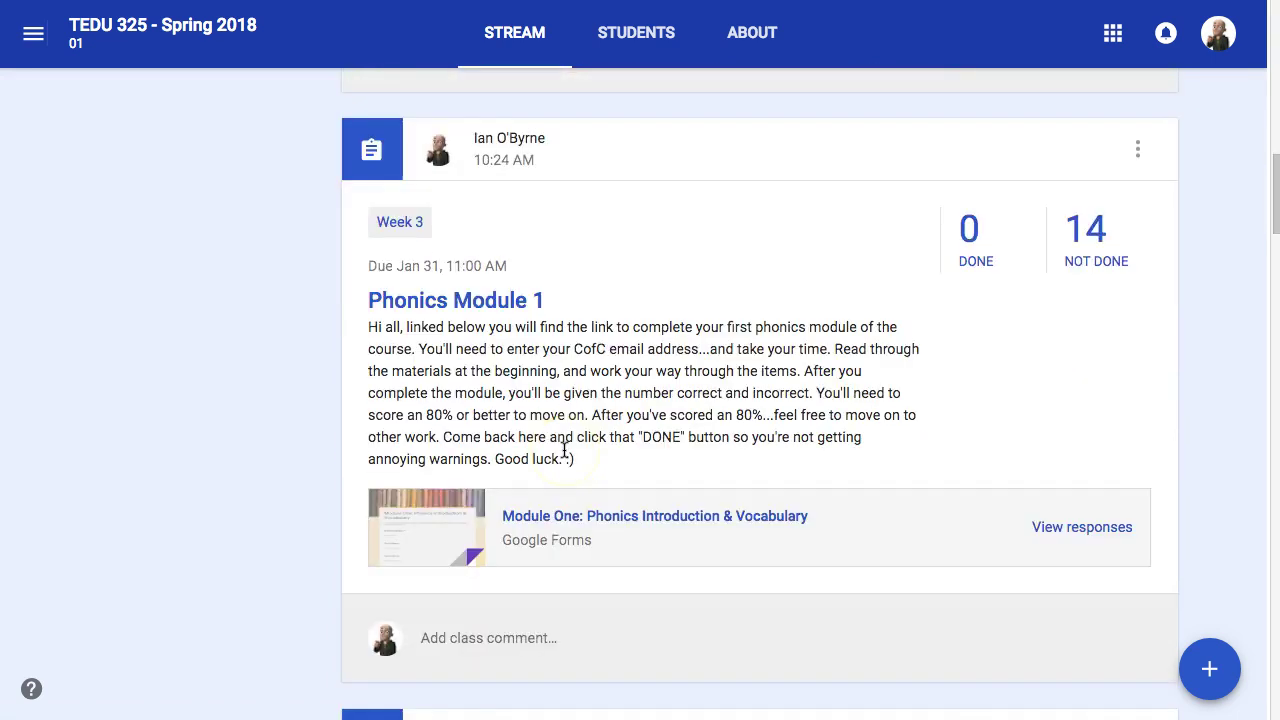
{"action": "scroll", "coordinate": [564, 450], "scroll_direction": "down", "scroll_amount": 3}
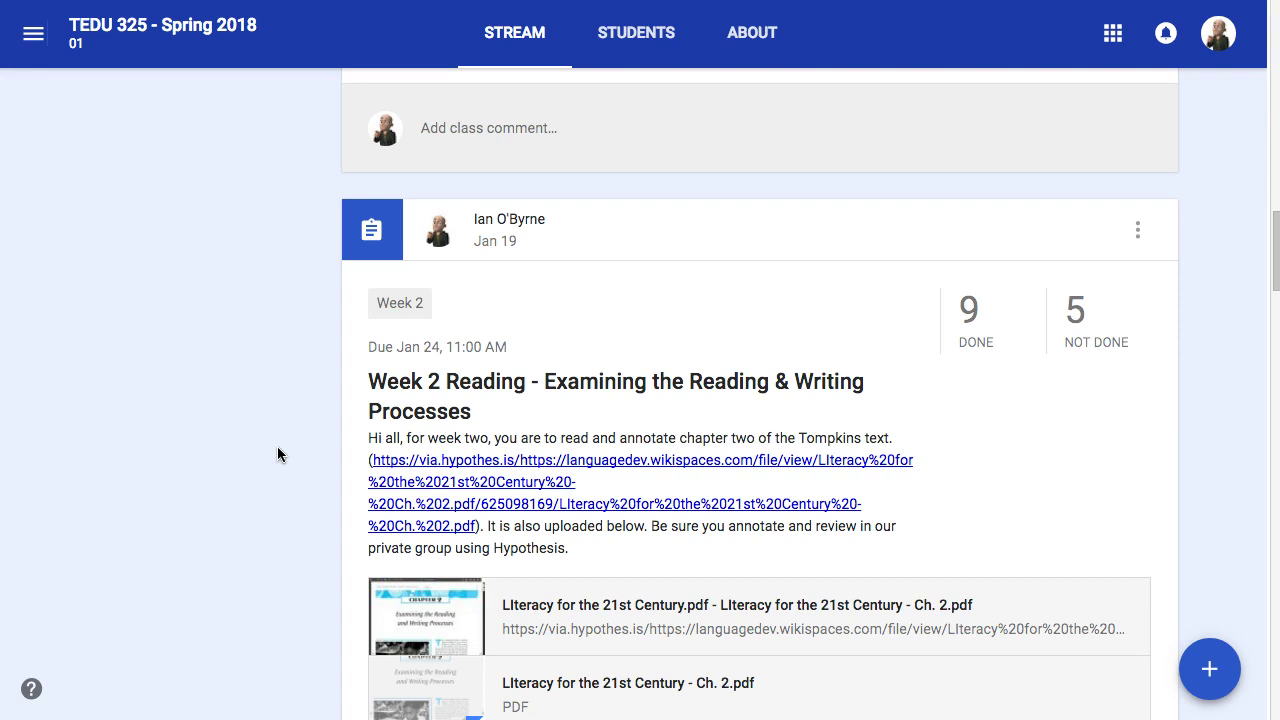
{"action": "left_click", "coordinate": [432, 465]}
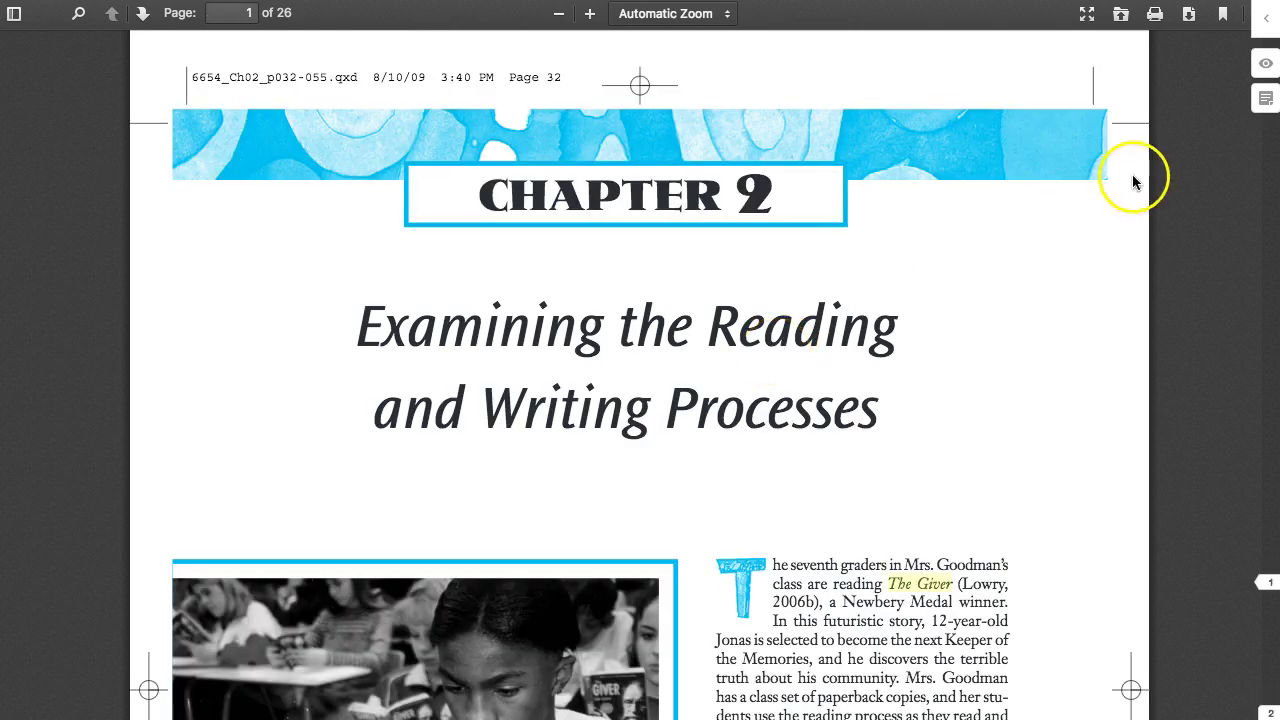
Show the Hypothesis annotations on the chapter and change the group from Public to CofC-TEDU325-Spring18
{"action": "left_click", "coordinate": [1266, 20]}
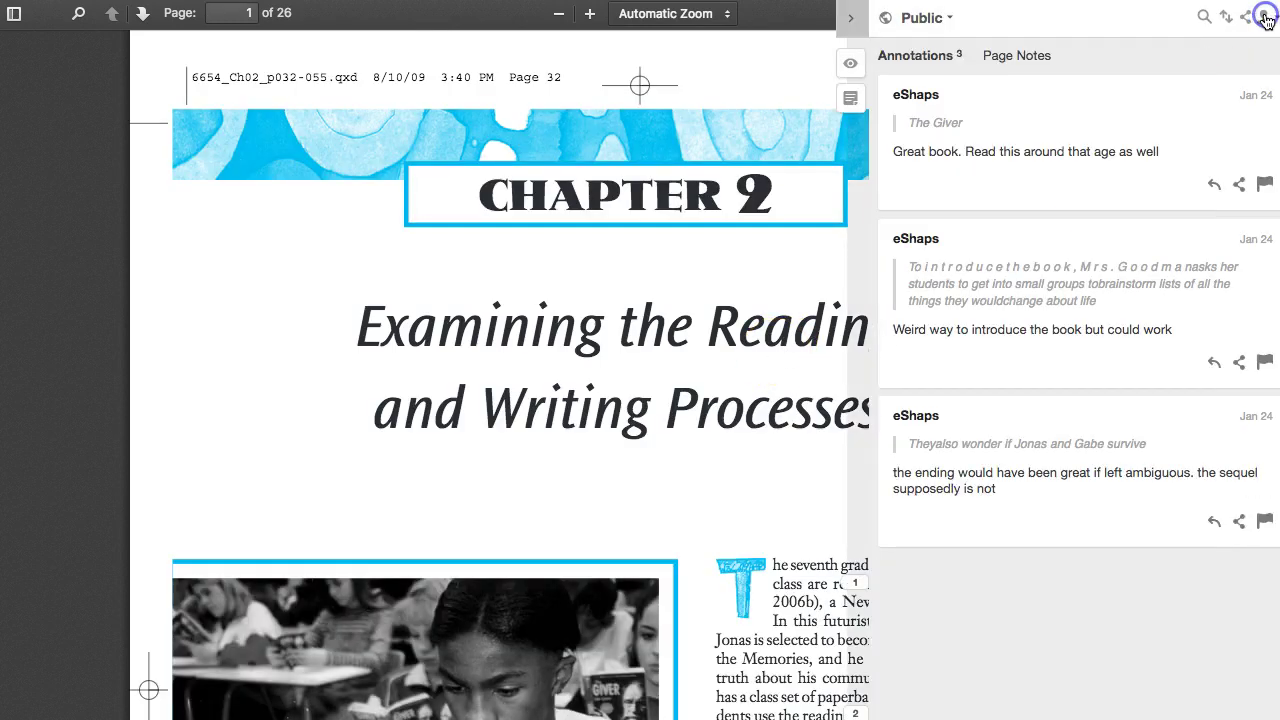
{"action": "left_click", "coordinate": [925, 18]}
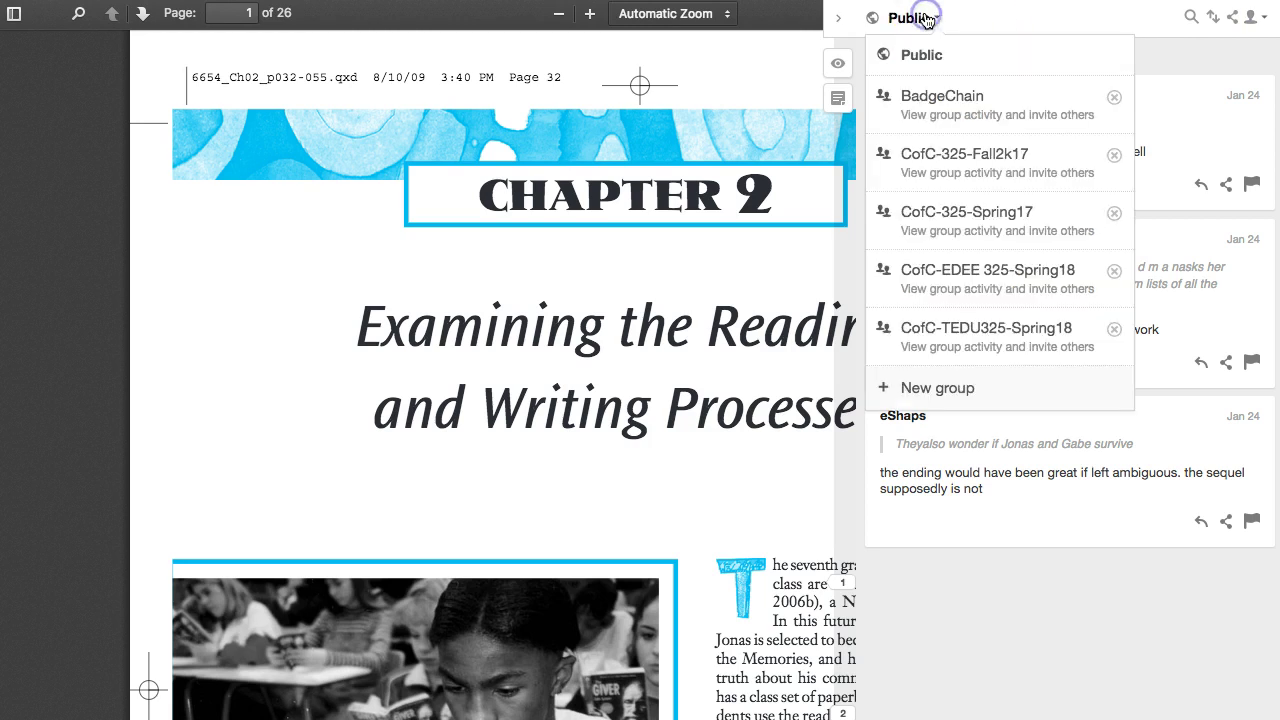
{"action": "left_click", "coordinate": [972, 330]}
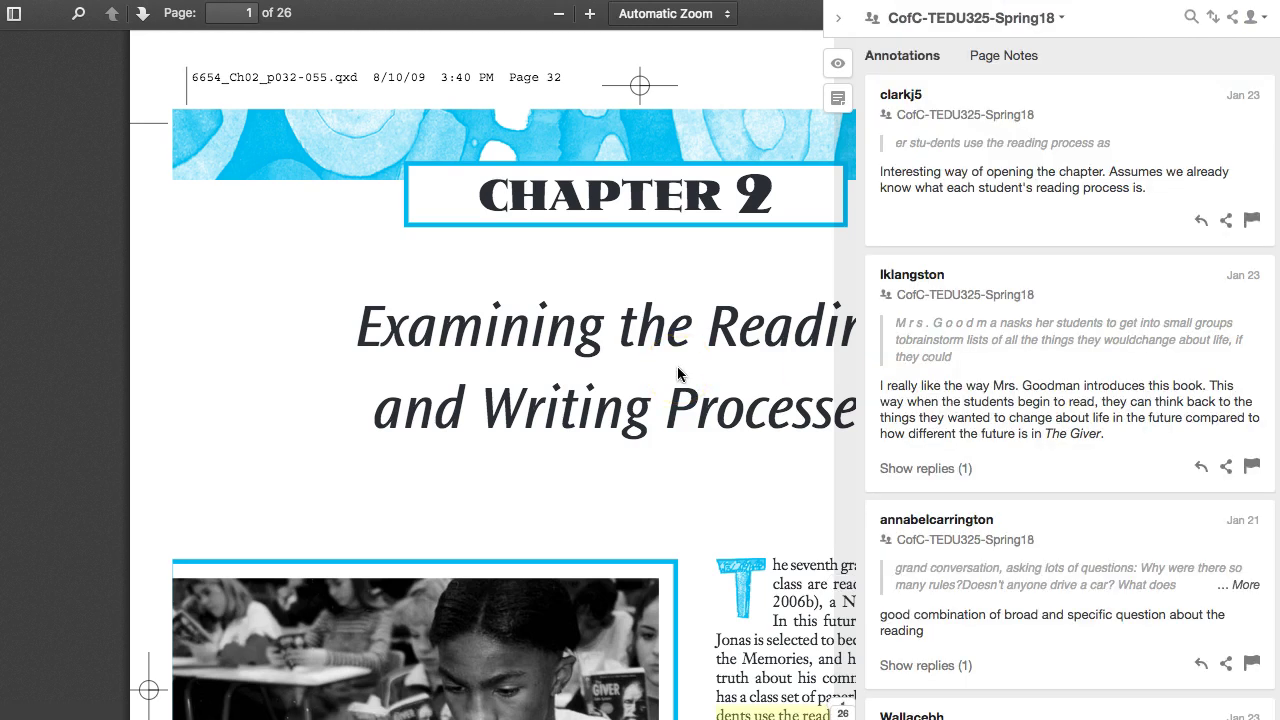
Collapse the annotation sidebar and look over the highlighted passages on the chapter's first two pages
{"action": "left_click", "coordinate": [836, 16]}
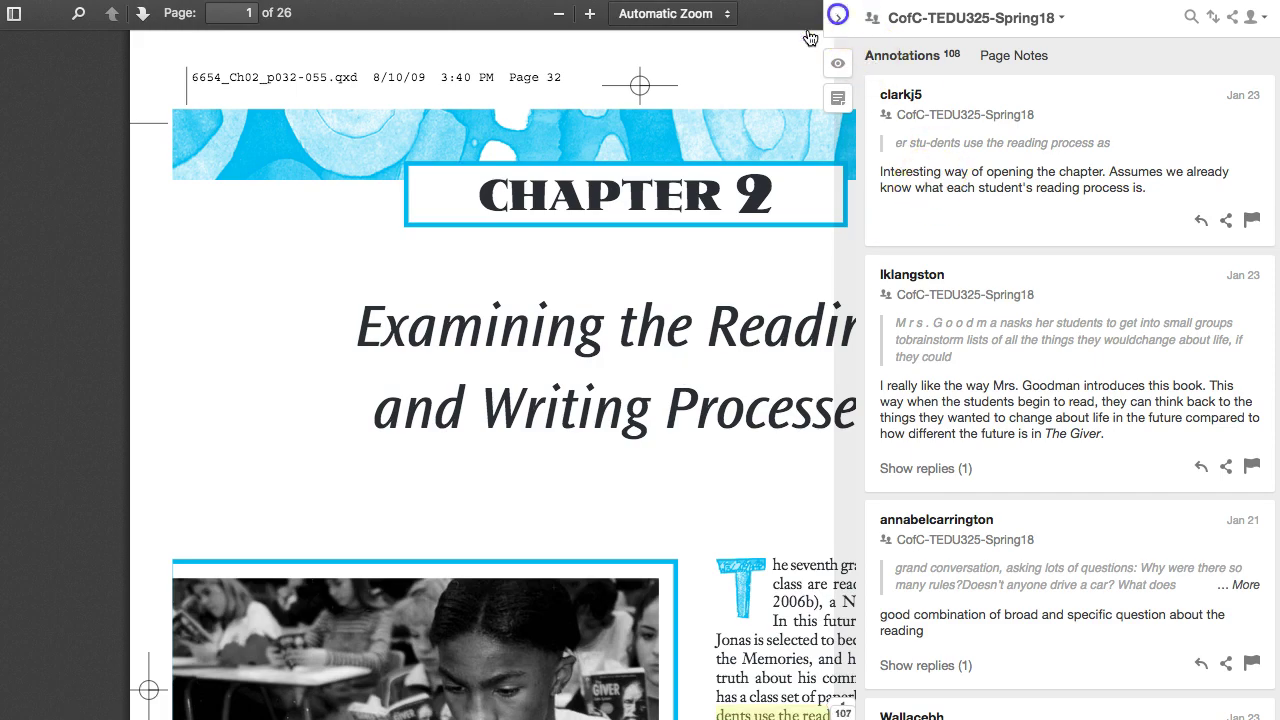
{"action": "scroll", "coordinate": [702, 322], "scroll_direction": "down", "scroll_amount": 10}
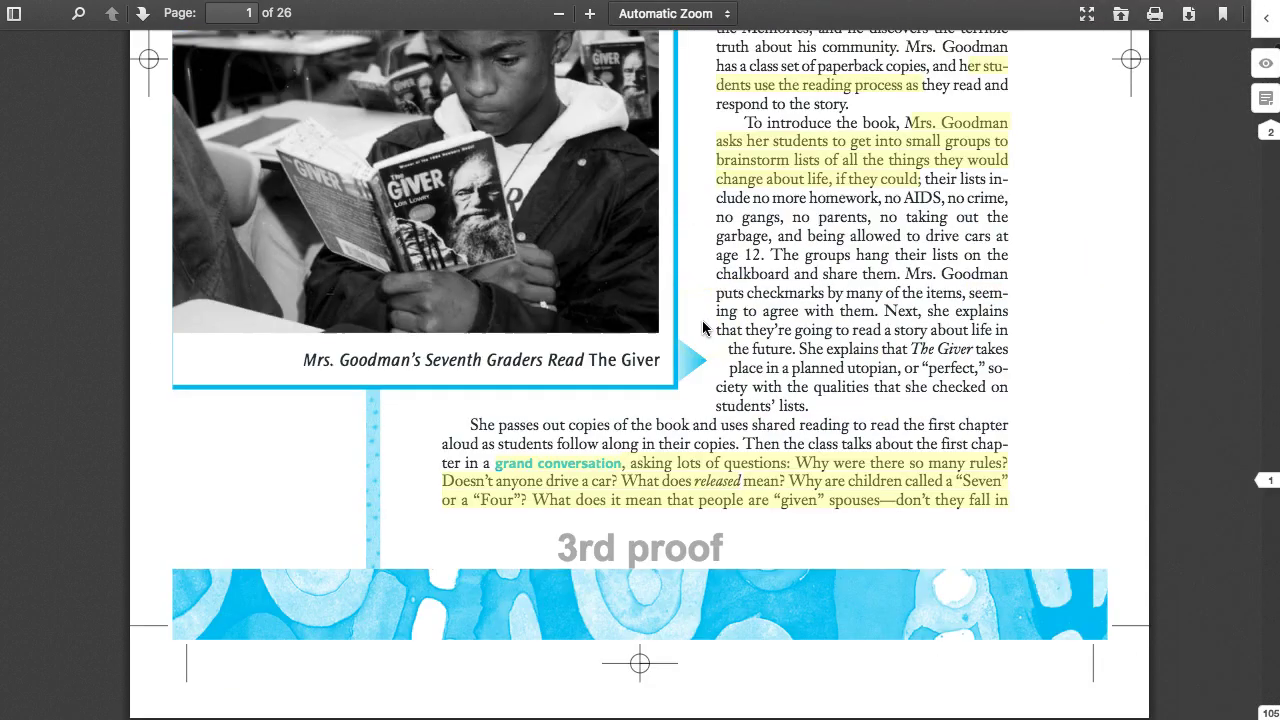
{"action": "scroll", "coordinate": [702, 328], "scroll_direction": "down", "scroll_amount": 10}
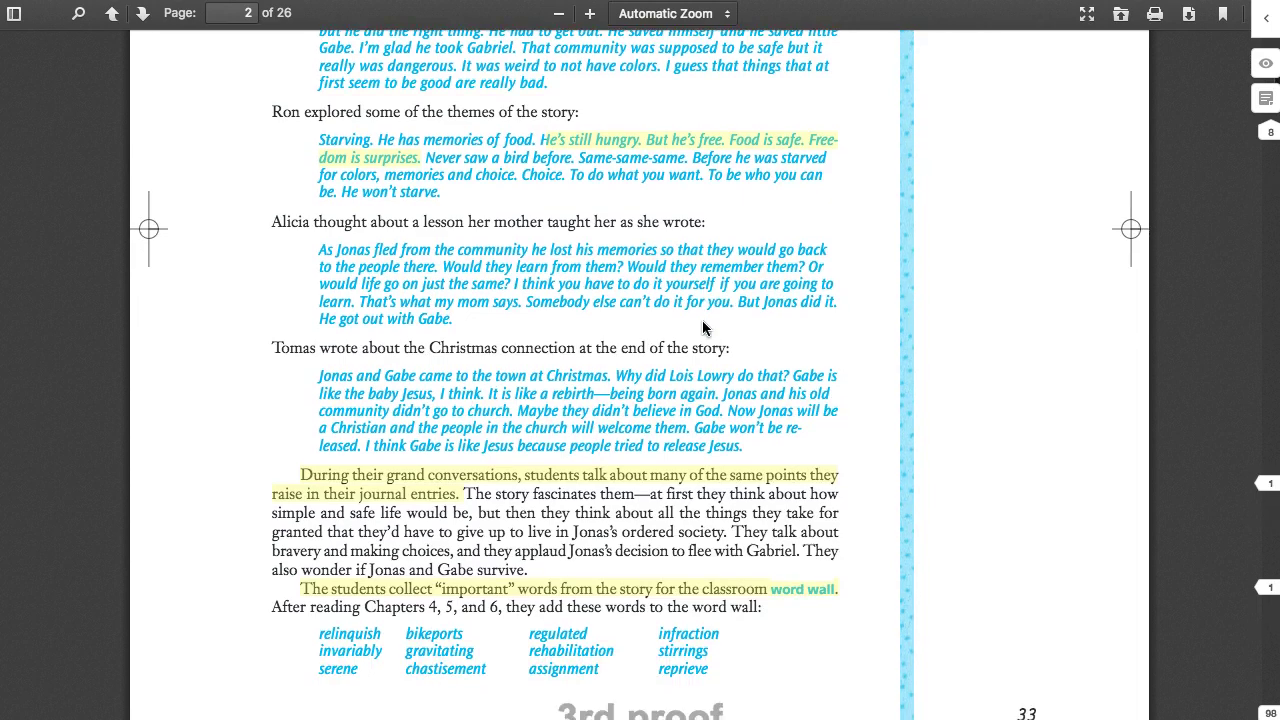
{"action": "scroll", "coordinate": [628, 356], "scroll_direction": "down", "scroll_amount": 5}
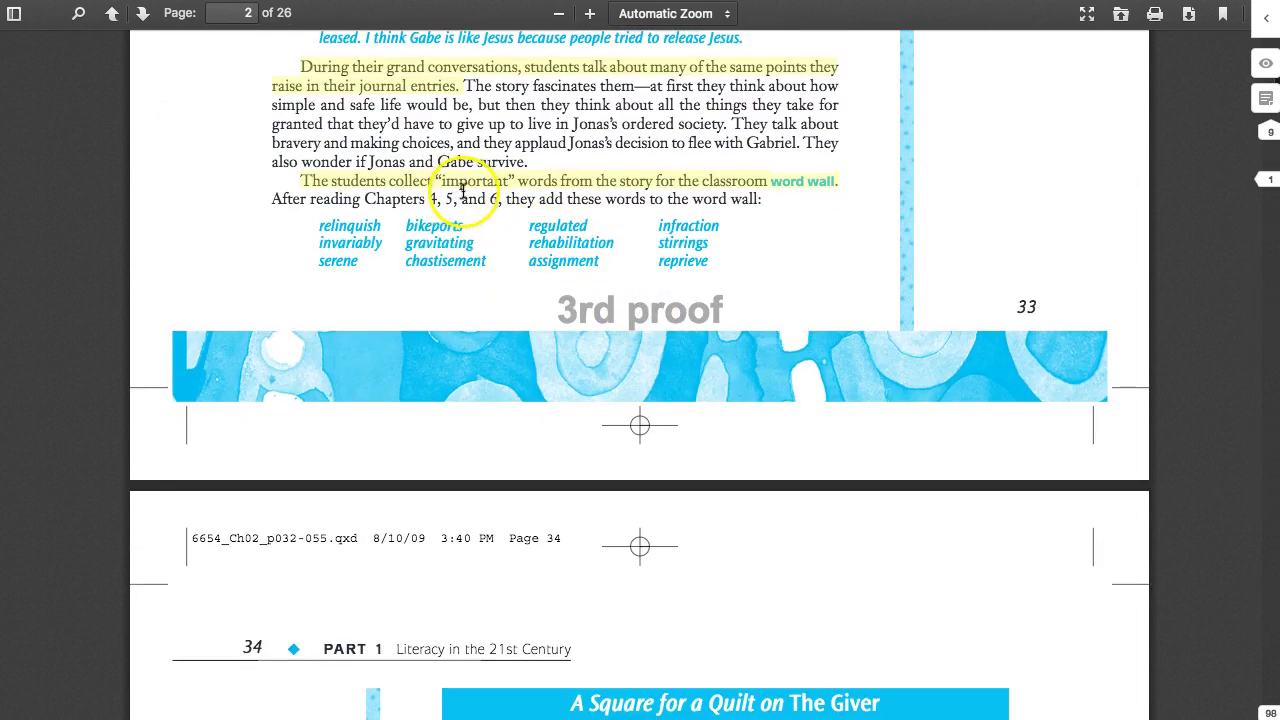
{"action": "scroll", "coordinate": [540, 230], "scroll_direction": "up", "scroll_amount": 5}
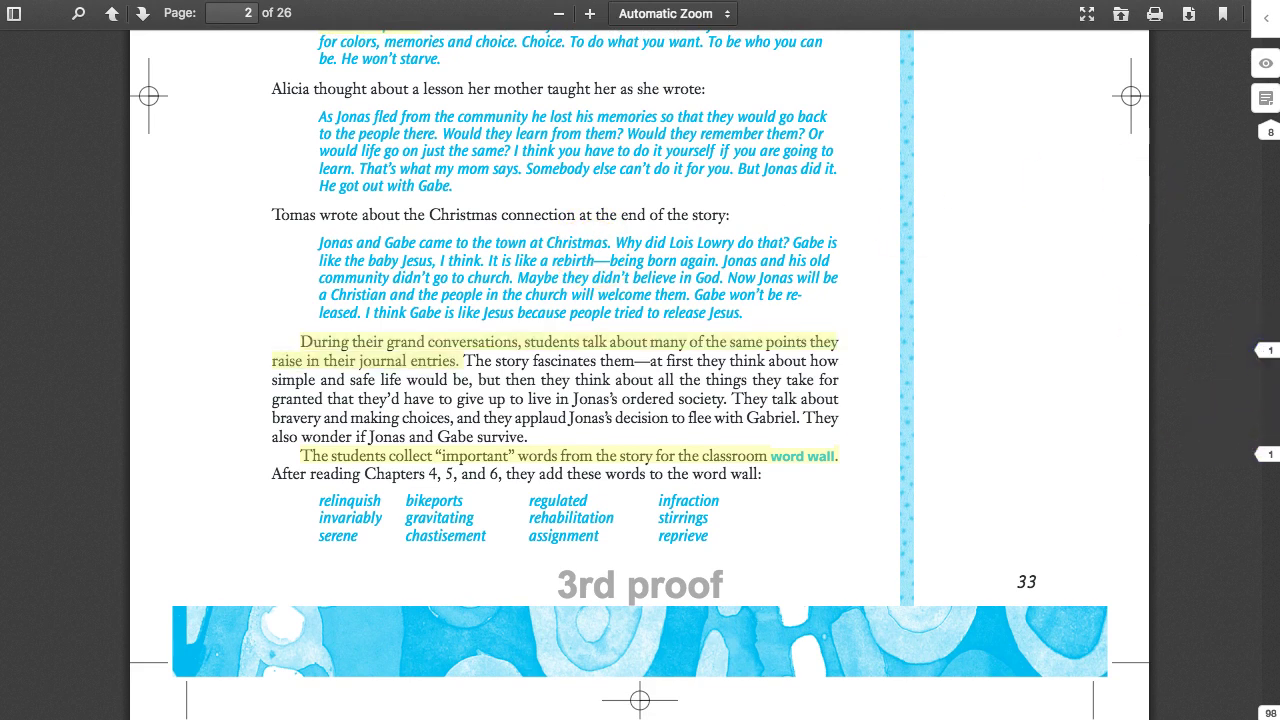
Start a reply to the annotation about how Mrs. Goodman introduces the book, then collapse and reopen the annotation sidebar
{"action": "left_click", "coordinate": [1262, 18]}
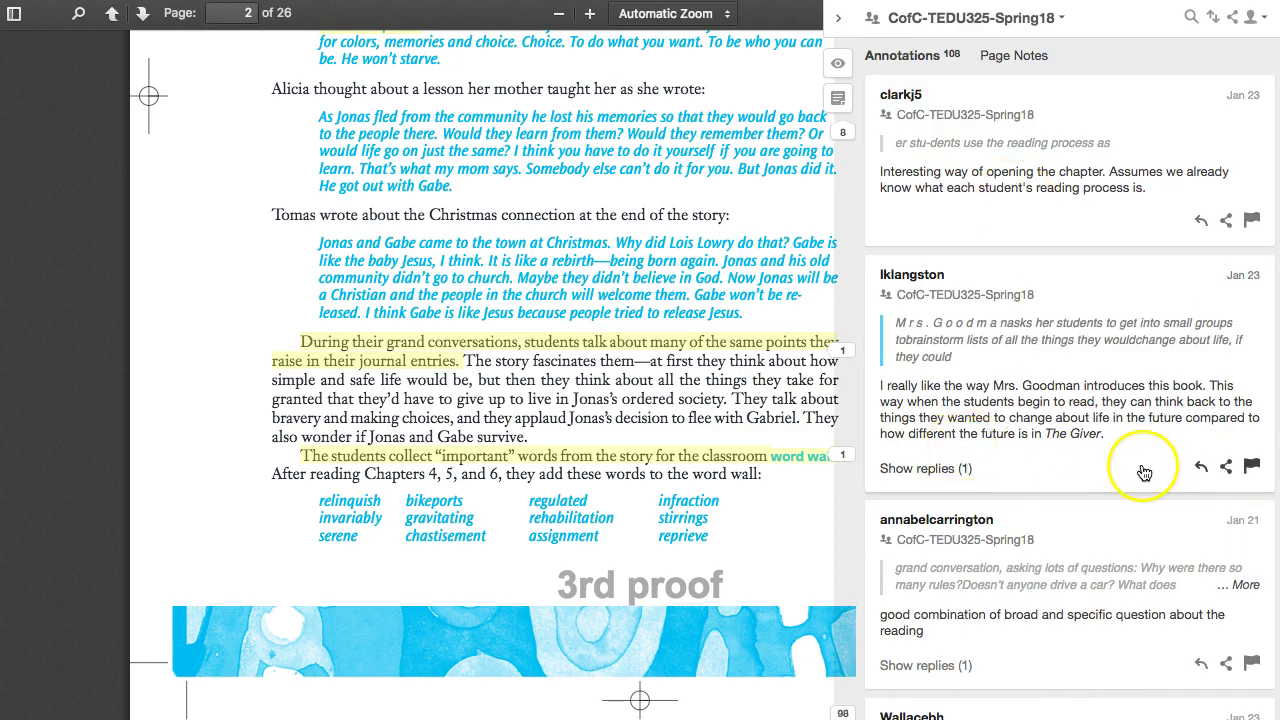
{"action": "left_click", "coordinate": [1199, 469]}
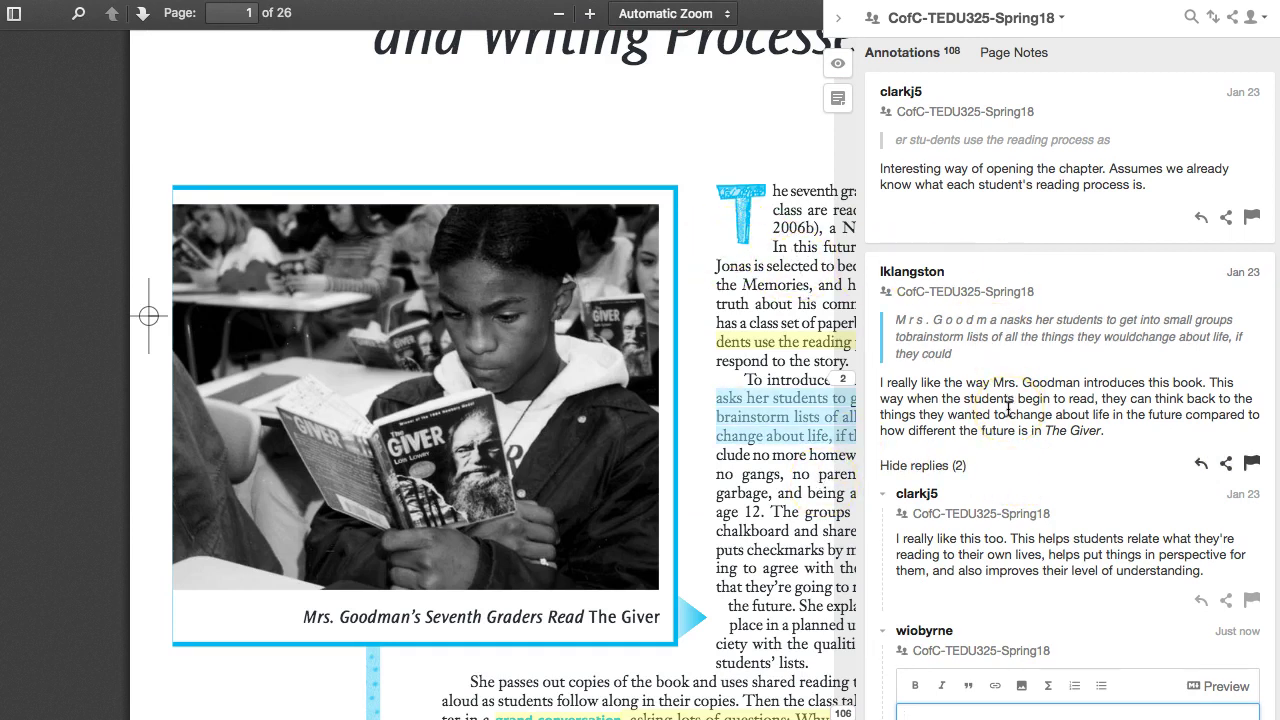
{"action": "left_click", "coordinate": [778, 489]}
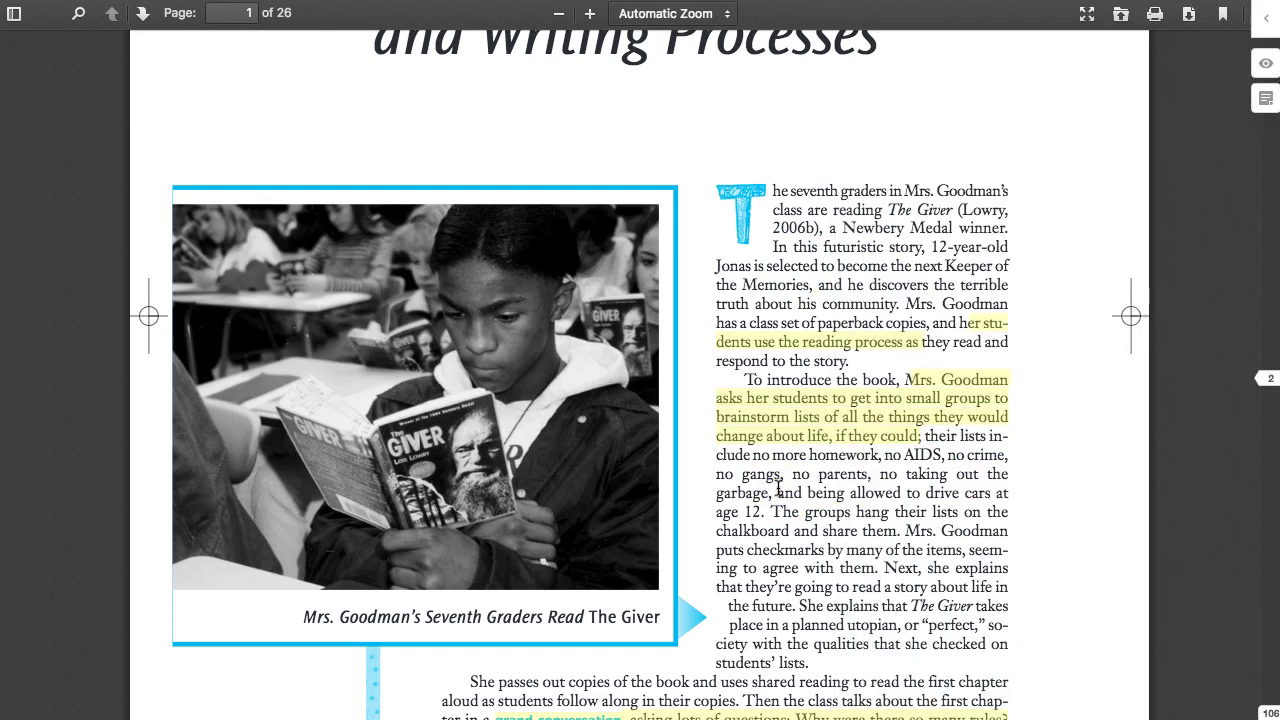
{"action": "left_click", "coordinate": [1266, 18]}
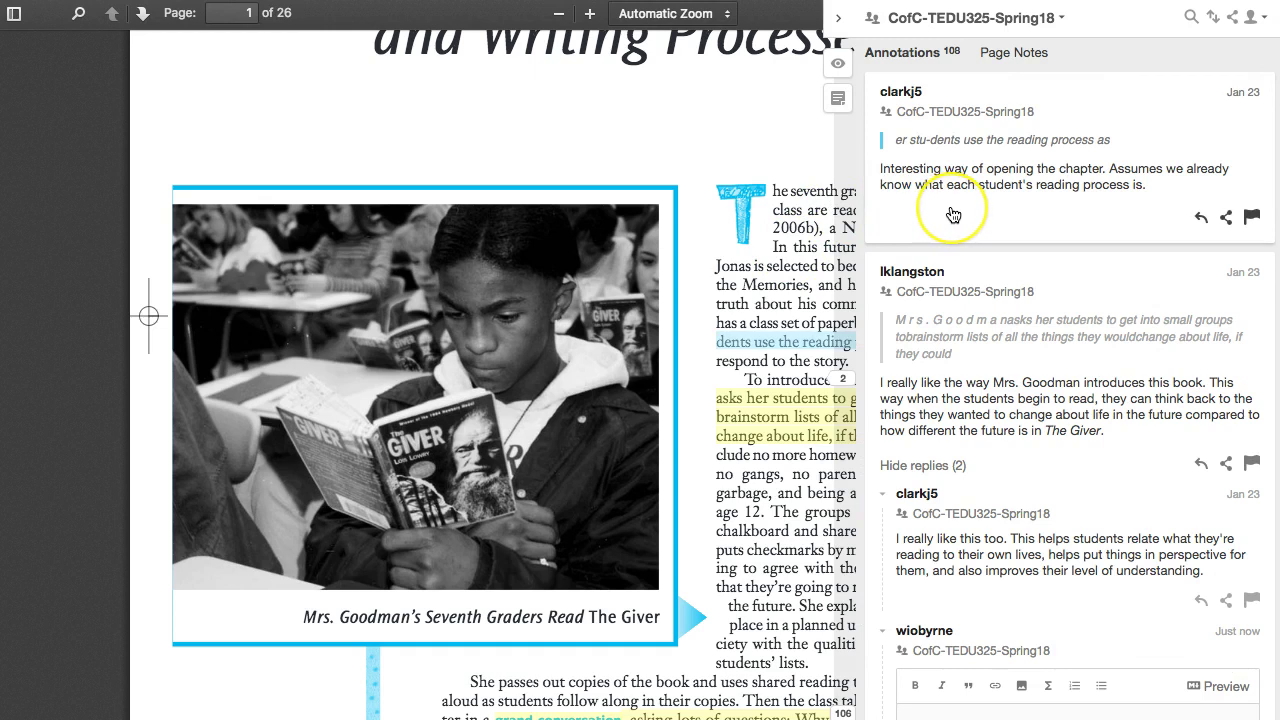
{"action": "left_click", "coordinate": [829, 243]}
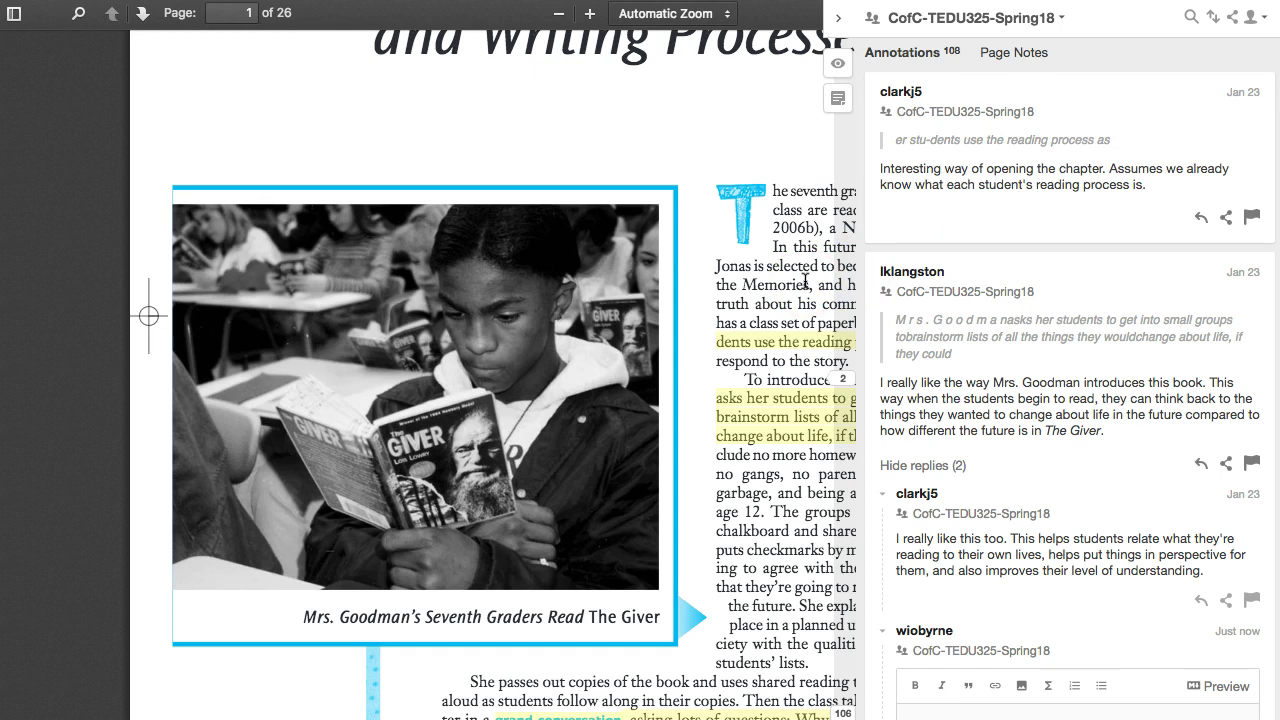
Switch to the Hypothesis website, go to the account's annotation page and open the CofC-TEDU325-Spring18 group
{"action": "left_click", "coordinate": [687, 322]}
{"action": "left_click", "coordinate": [878, 248]}
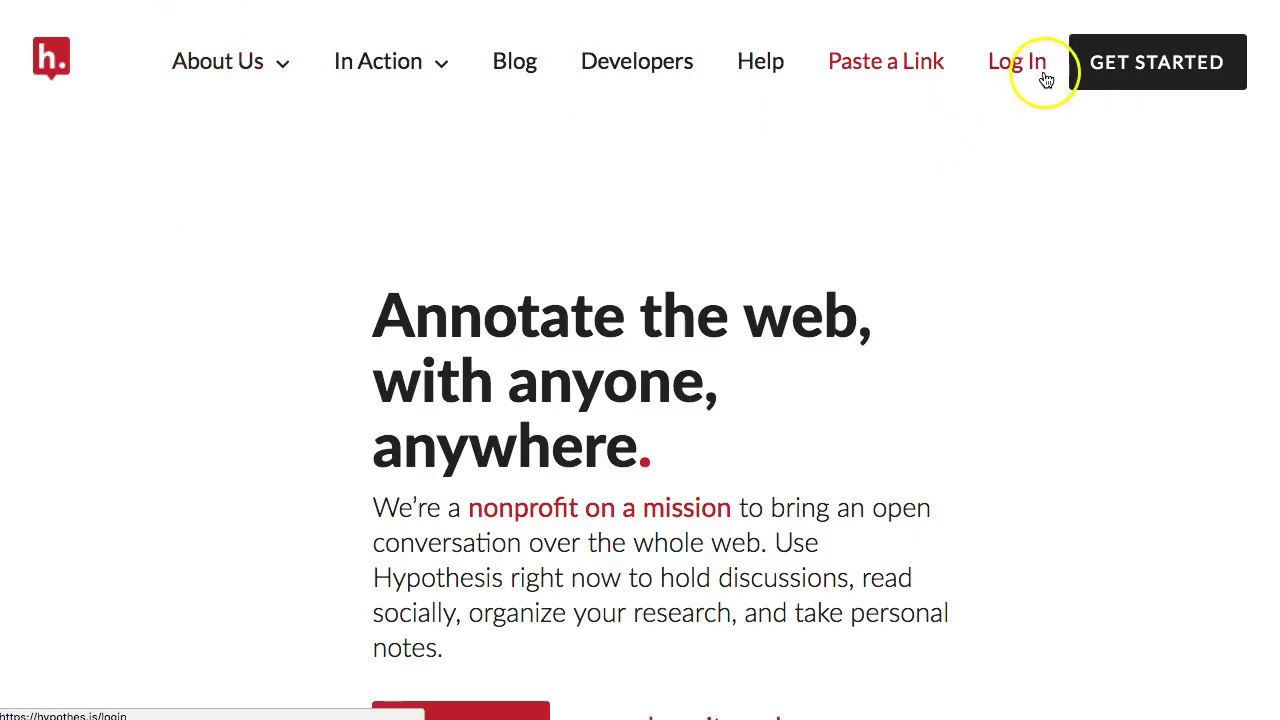
{"action": "left_click", "coordinate": [966, 104]}
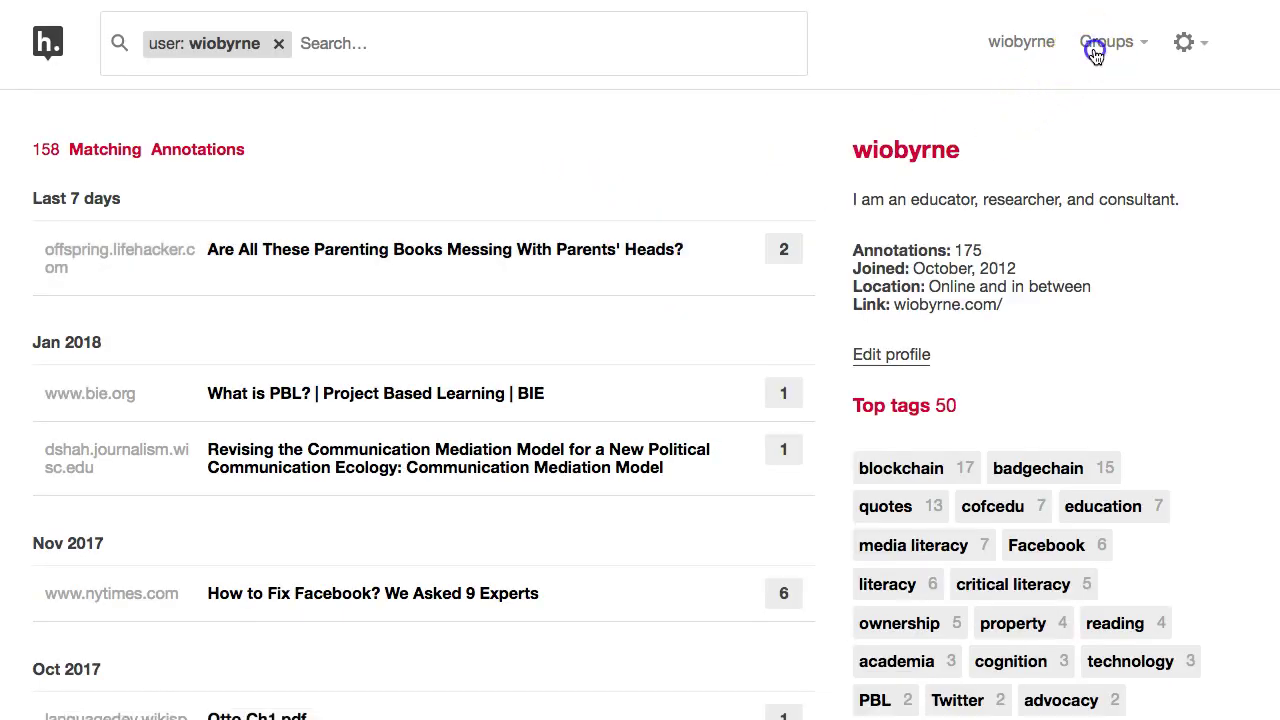
{"action": "left_click", "coordinate": [1104, 46]}
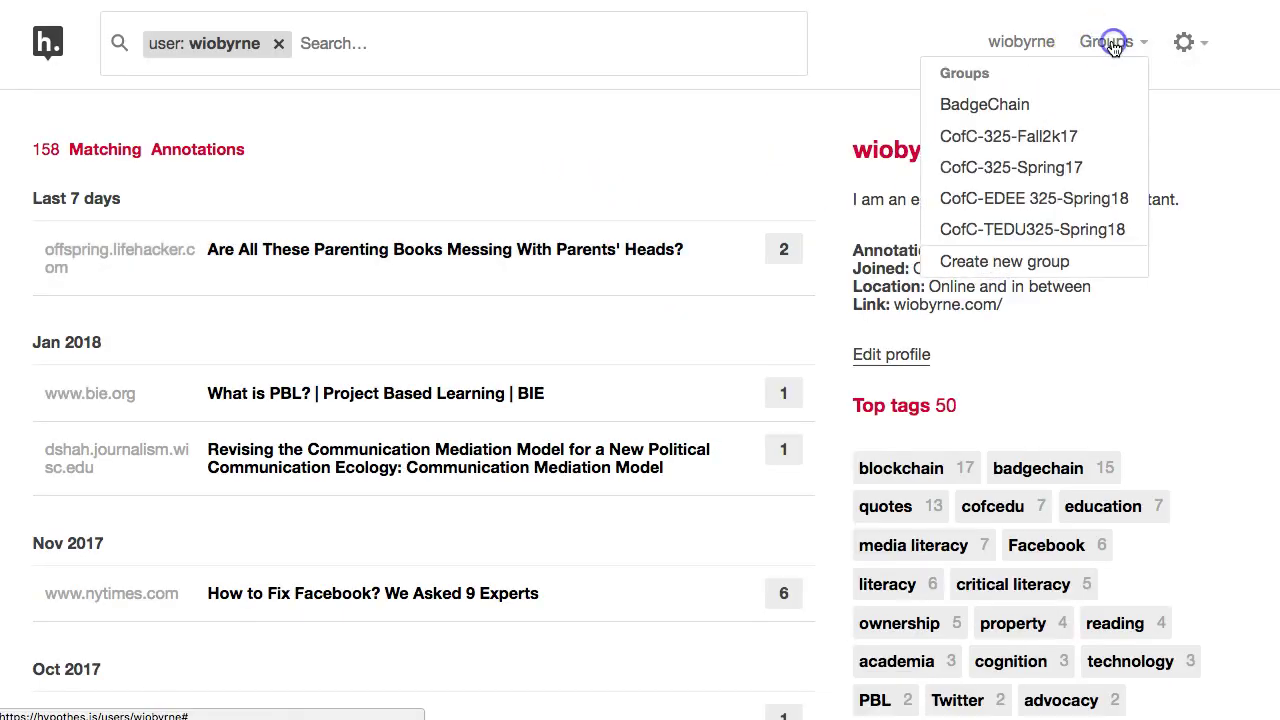
{"action": "left_click", "coordinate": [1040, 231]}
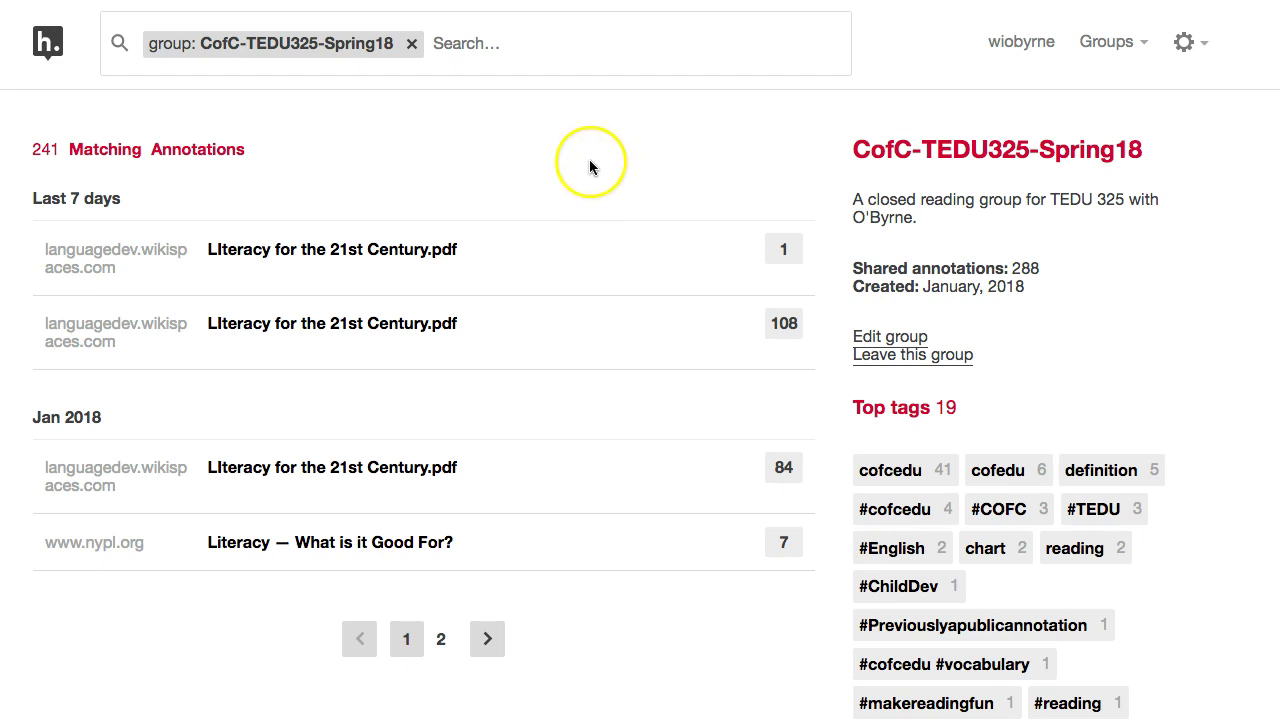
Expand the group's document entry with 108 annotations for LIteracy for the 21st Century.pdf and look over the shared comments
{"action": "left_click", "coordinate": [413, 323]}
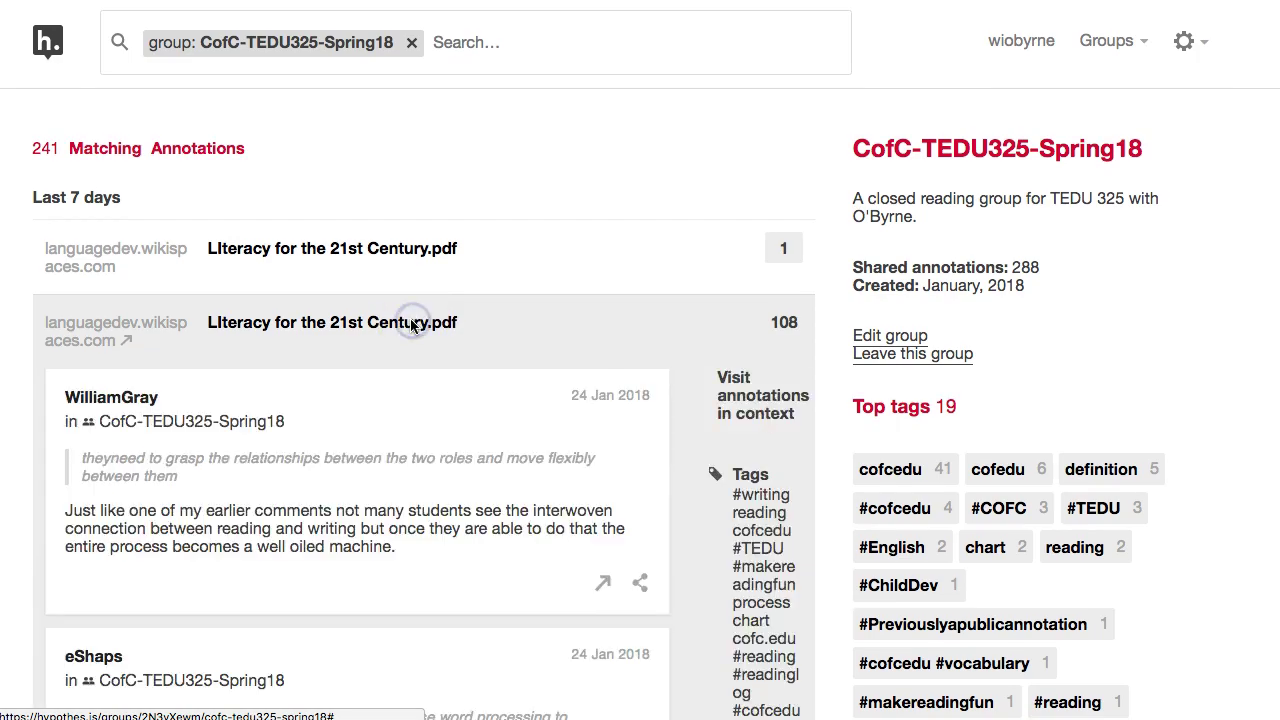
{"action": "scroll", "coordinate": [410, 318], "scroll_direction": "down", "scroll_amount": 3}
{"action": "scroll", "coordinate": [250, 345], "scroll_direction": "down", "scroll_amount": 3}
{"action": "scroll", "coordinate": [250, 346], "scroll_direction": "down", "scroll_amount": 6}
{"action": "scroll", "coordinate": [250, 346], "scroll_direction": "up", "scroll_amount": 6}
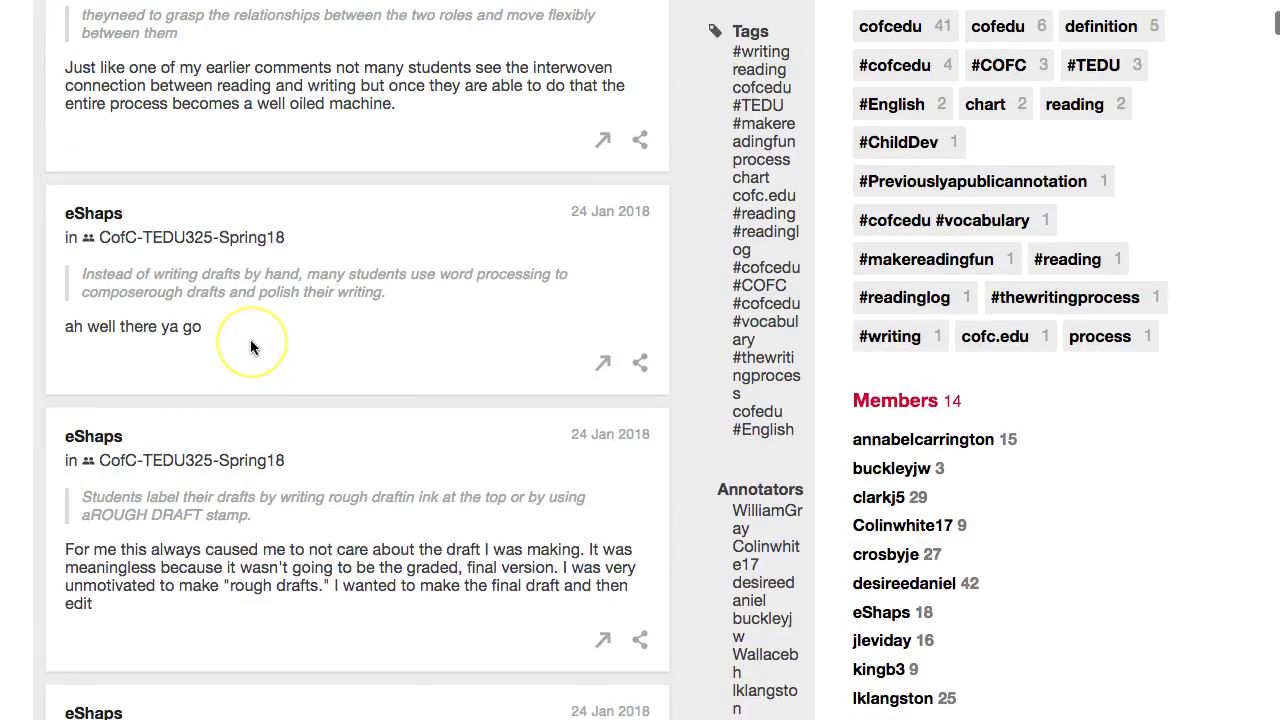
{"action": "scroll", "coordinate": [250, 339], "scroll_direction": "up", "scroll_amount": 2}
Open the profile of the member who wrote "ah well there ya go" and review their recent annotations on LIteracy for the 21st Century.pdf
{"action": "left_click", "coordinate": [82, 388]}
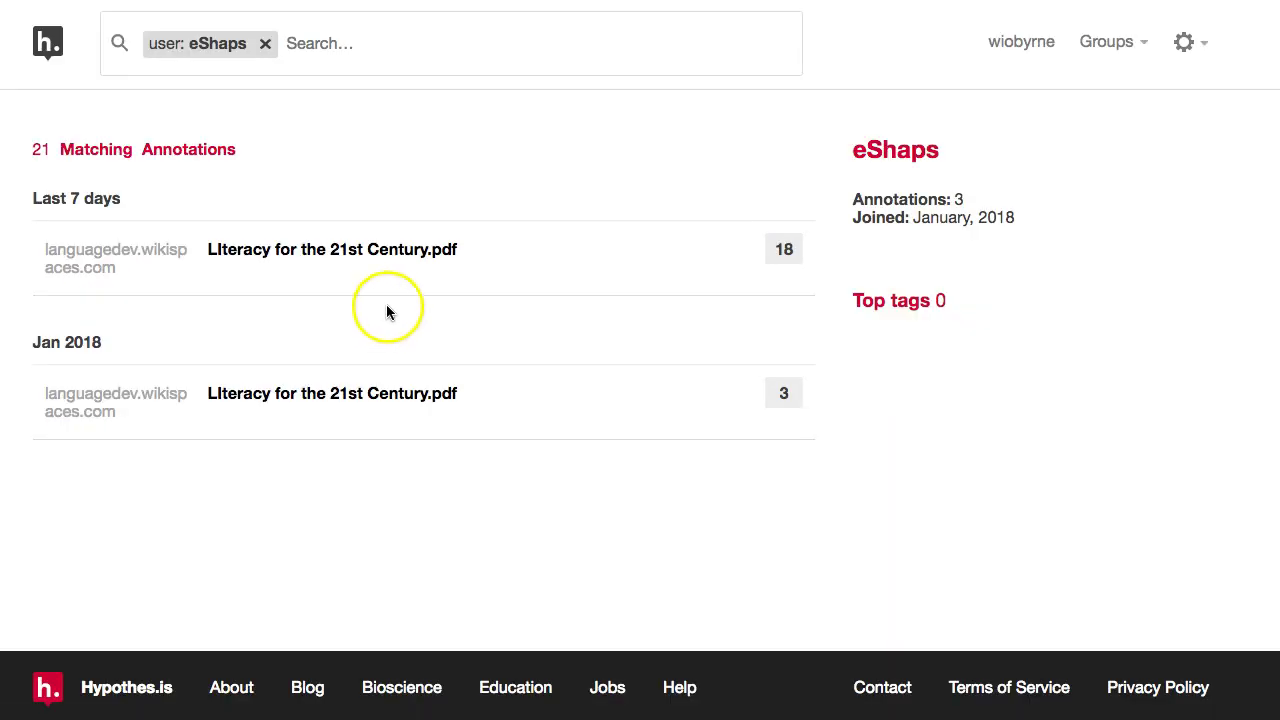
{"action": "left_click", "coordinate": [375, 258]}
{"action": "scroll", "coordinate": [380, 357], "scroll_direction": "down", "scroll_amount": 3}
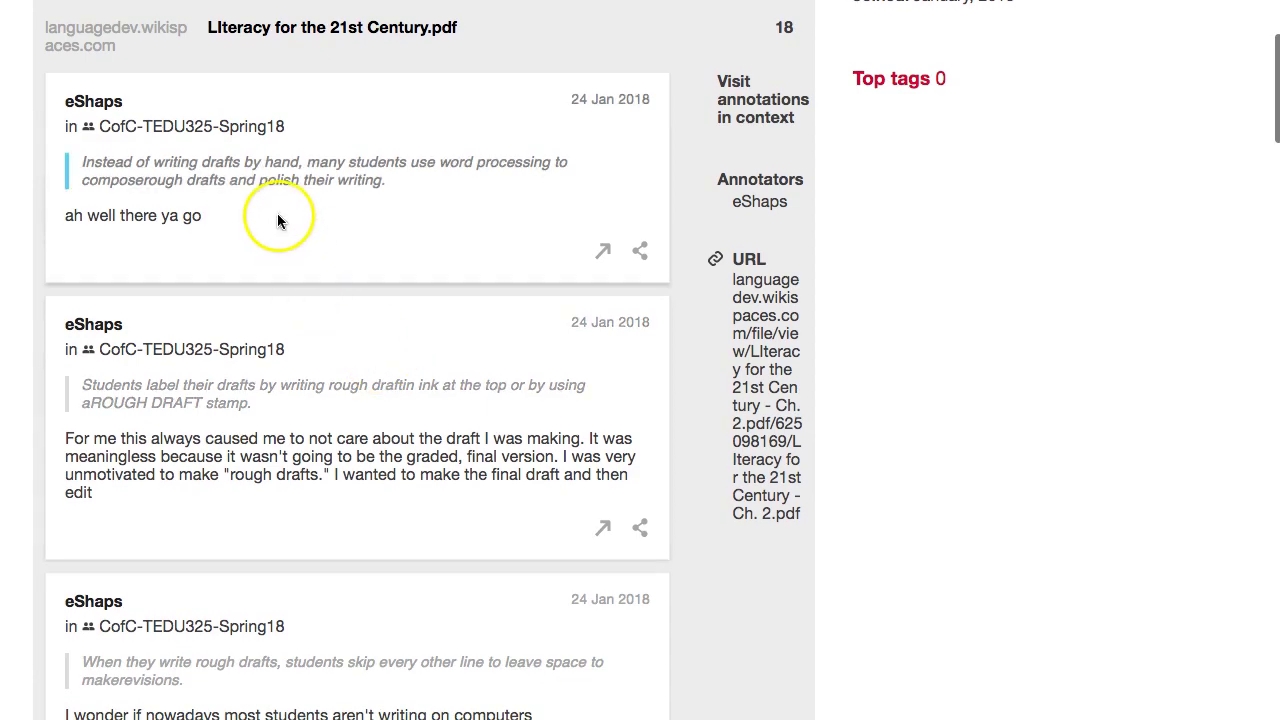
{"action": "scroll", "coordinate": [278, 245], "scroll_direction": "down", "scroll_amount": 1}
{"action": "scroll", "coordinate": [278, 243], "scroll_direction": "down", "scroll_amount": 12}
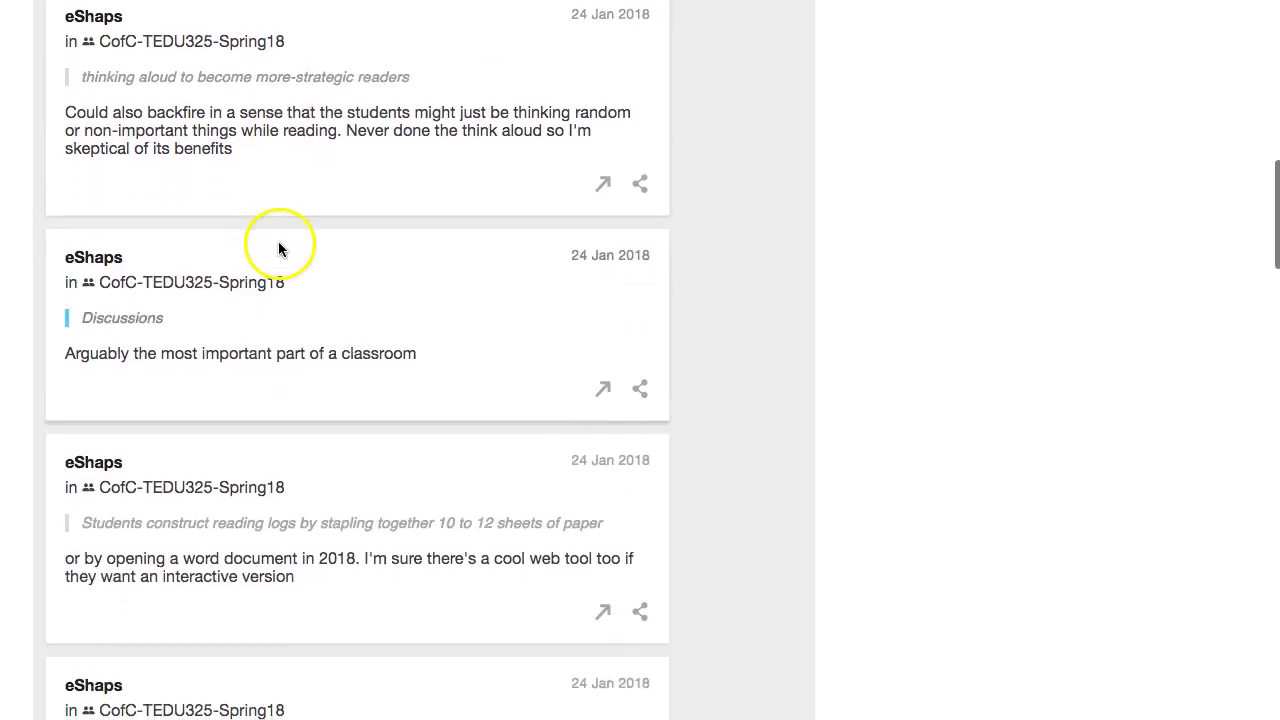
{"action": "scroll", "coordinate": [286, 253], "scroll_direction": "down", "scroll_amount": 6}
{"action": "scroll", "coordinate": [288, 250], "scroll_direction": "up", "scroll_amount": 20}
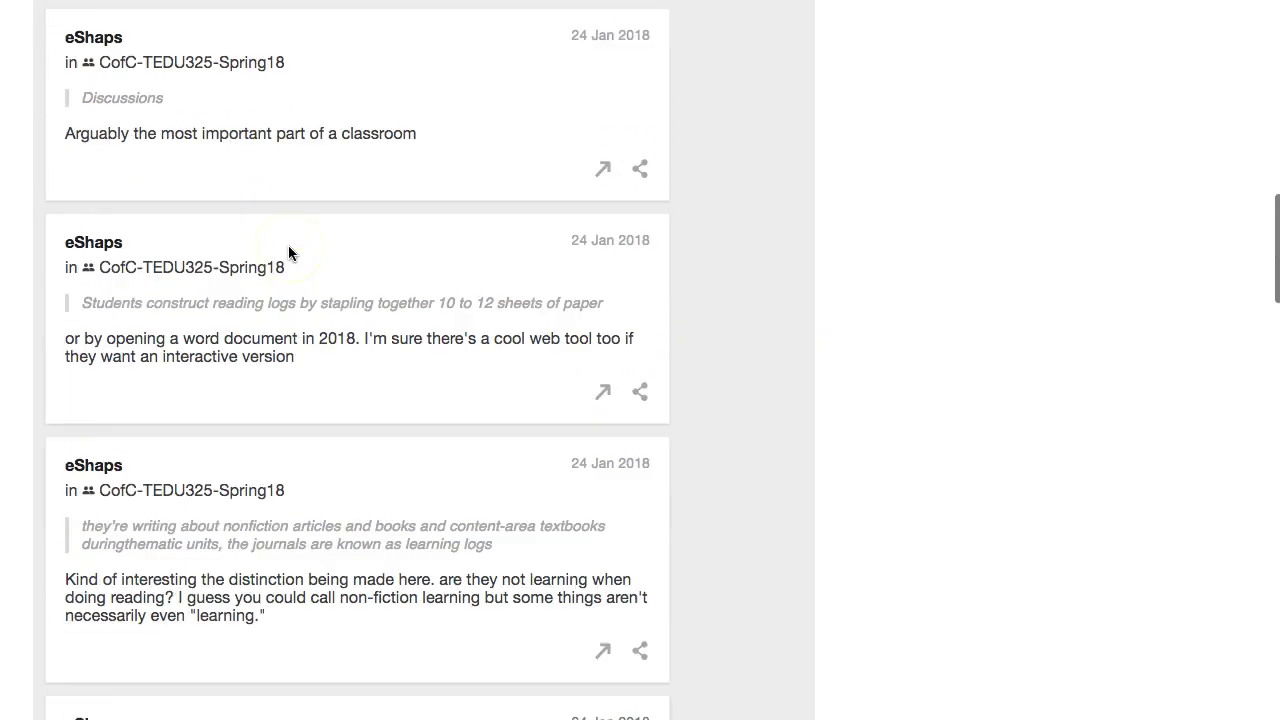
{"action": "scroll", "coordinate": [289, 251], "scroll_direction": "down", "scroll_amount": 1}
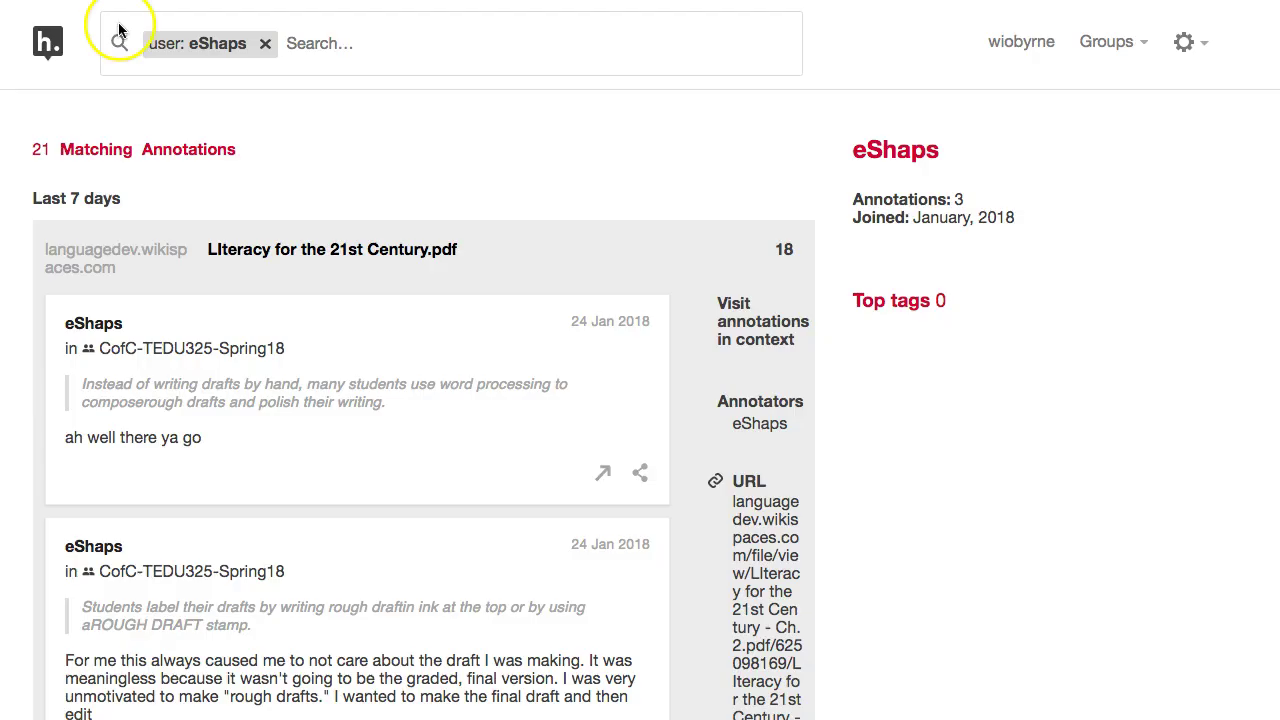
{"action": "key", "text": "alt+Left"}
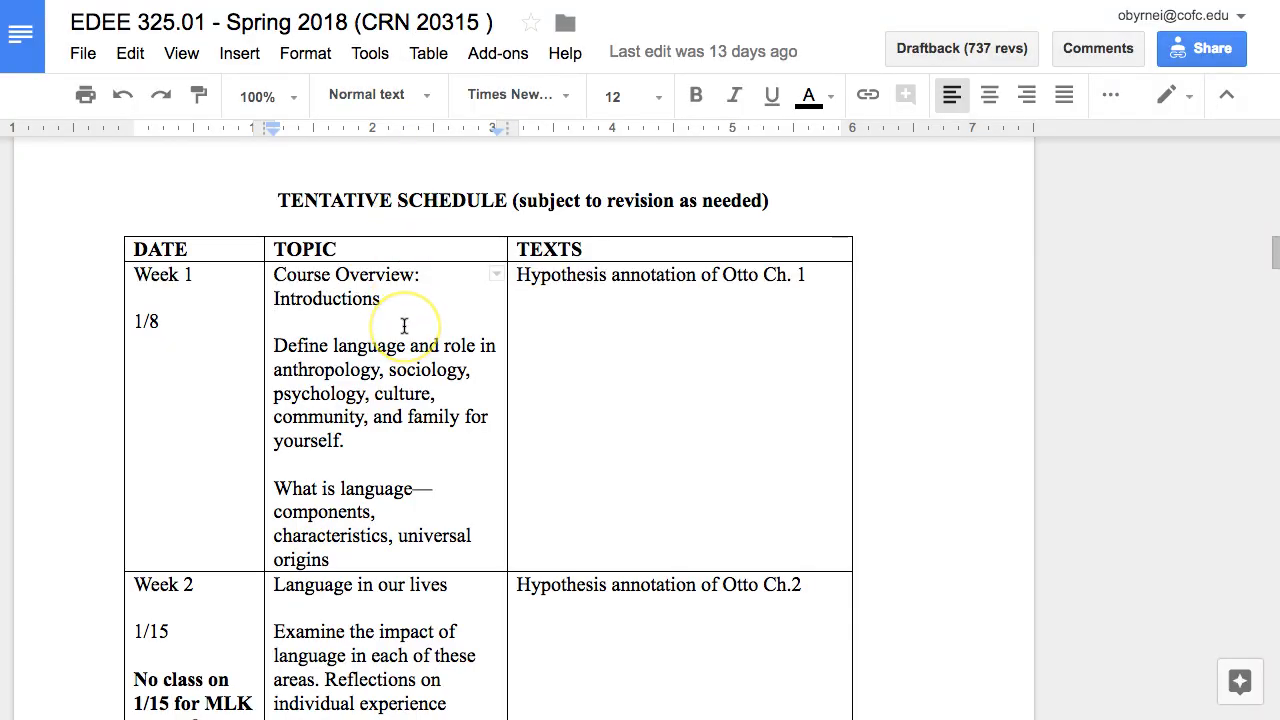
Look through the tentative schedule in the EDEE 325.01 syllabus, from Week 1 down to the Course Assignments section
{"action": "left_click", "coordinate": [404, 325]}
{"action": "left_click", "coordinate": [404, 326]}
{"action": "left_click", "coordinate": [440, 312]}
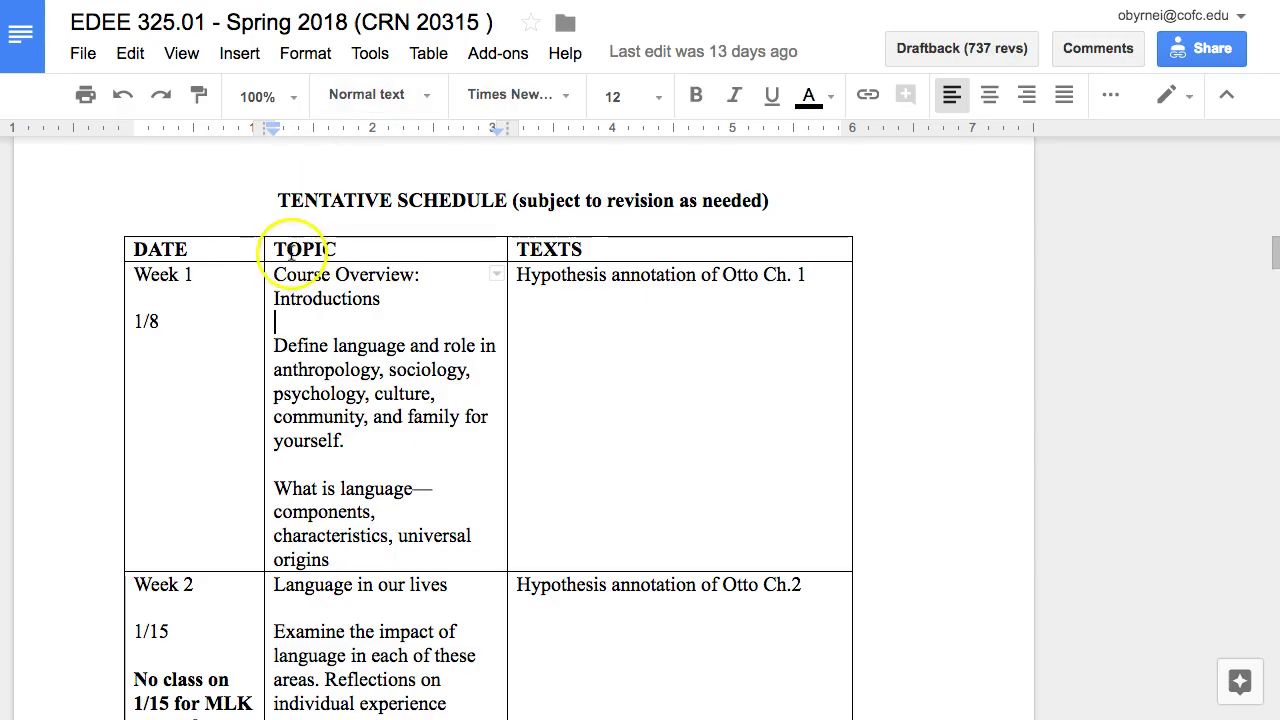
{"action": "left_click", "coordinate": [337, 310]}
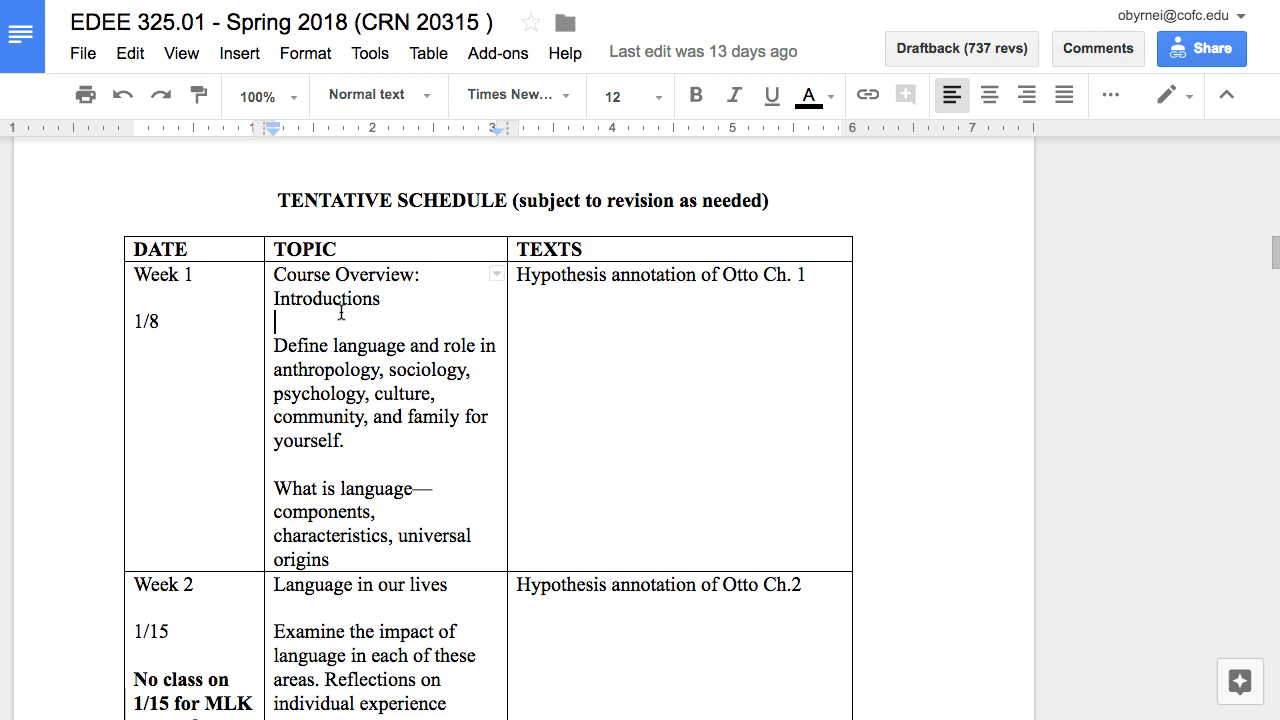
{"action": "scroll", "coordinate": [366, 323], "scroll_direction": "down", "scroll_amount": 12}
{"action": "scroll", "coordinate": [369, 338], "scroll_direction": "down", "scroll_amount": 15}
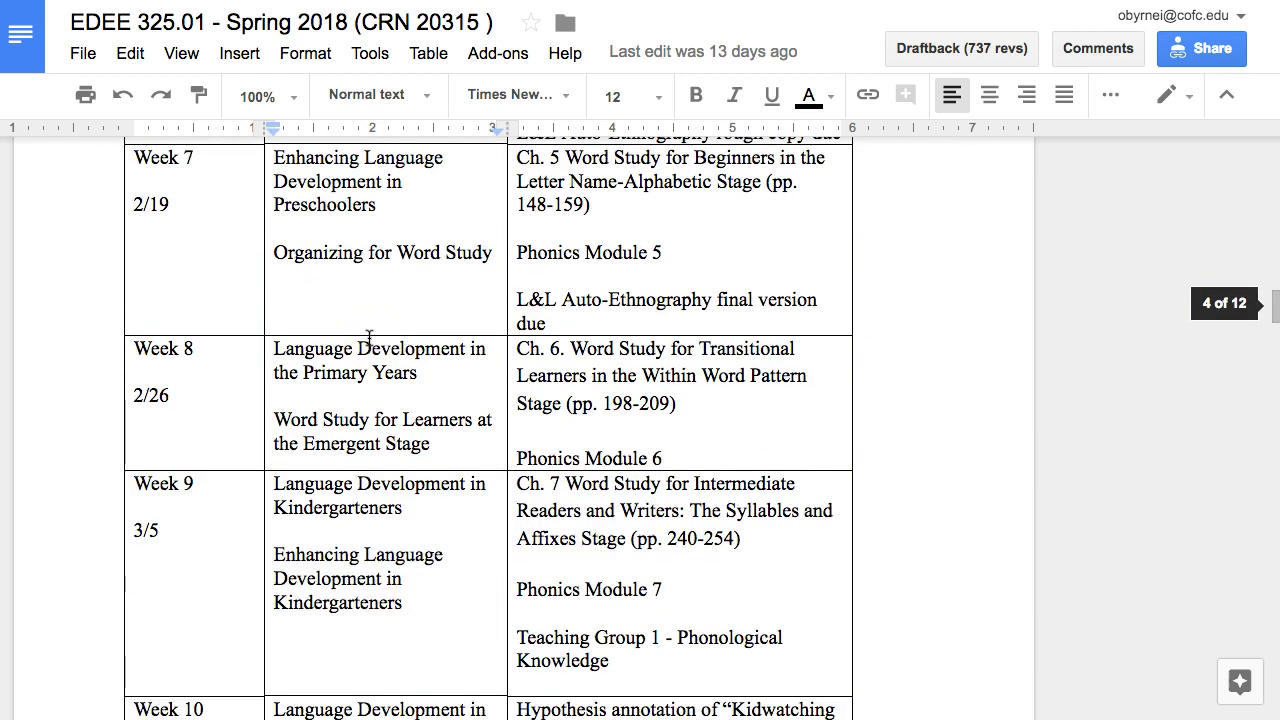
{"action": "scroll", "coordinate": [369, 338], "scroll_direction": "down", "scroll_amount": 15}
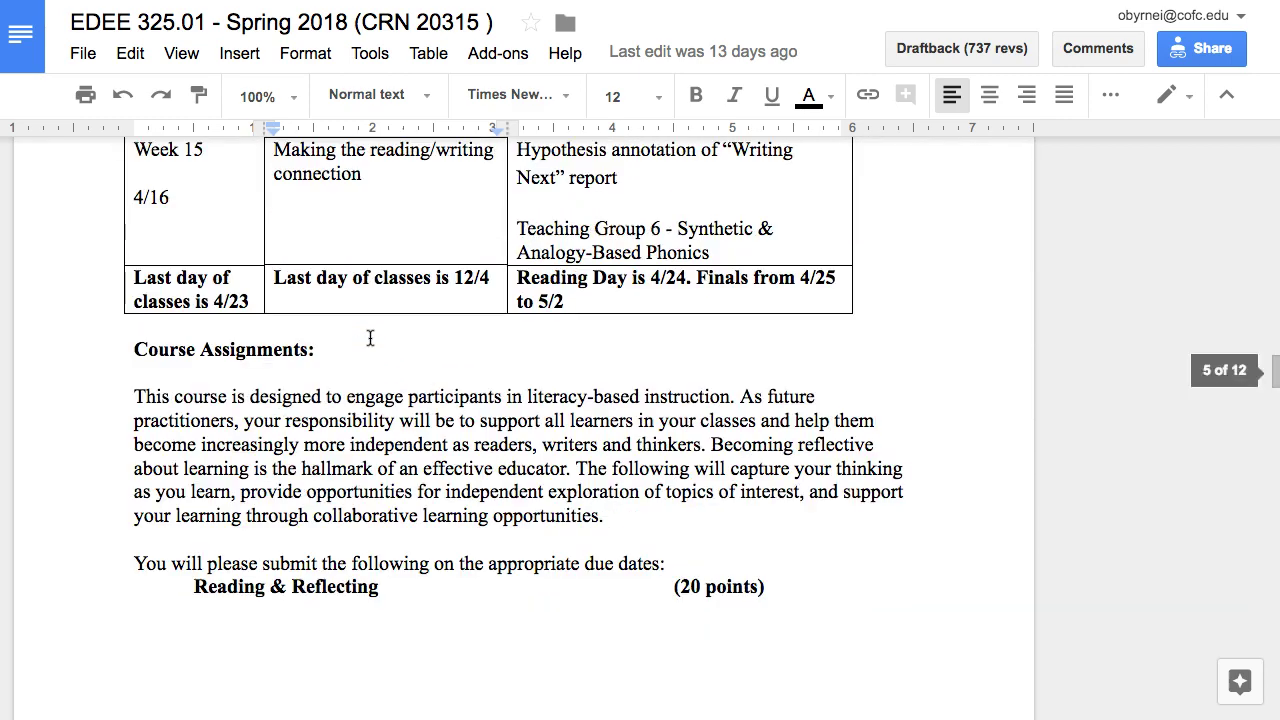
{"action": "scroll", "coordinate": [369, 338], "scroll_direction": "down", "scroll_amount": 2}
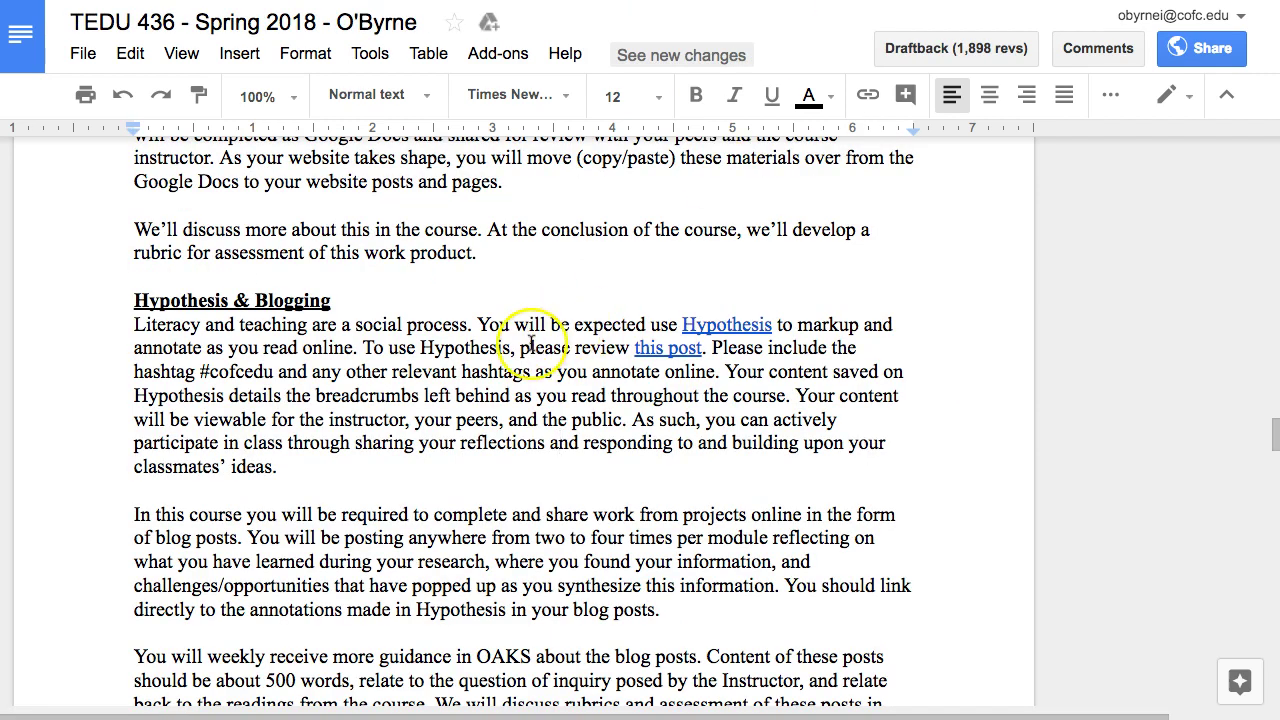
Read the Hypothesis & Blogging section of the TEDU 436 syllabus, then switch to the TEDU-436-01 course page in OAKS
{"action": "scroll", "coordinate": [456, 345], "scroll_direction": "down", "scroll_amount": 1}
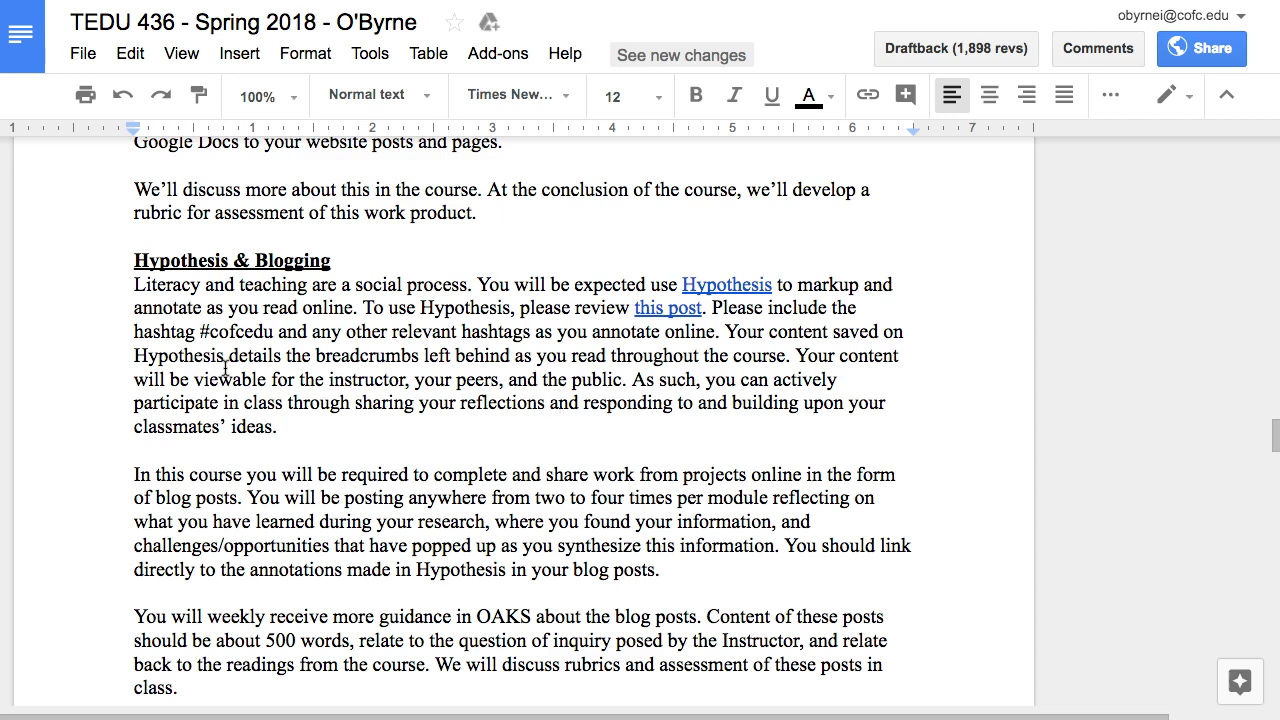
{"action": "left_click", "coordinate": [278, 355]}
{"action": "left_click", "coordinate": [951, 48]}
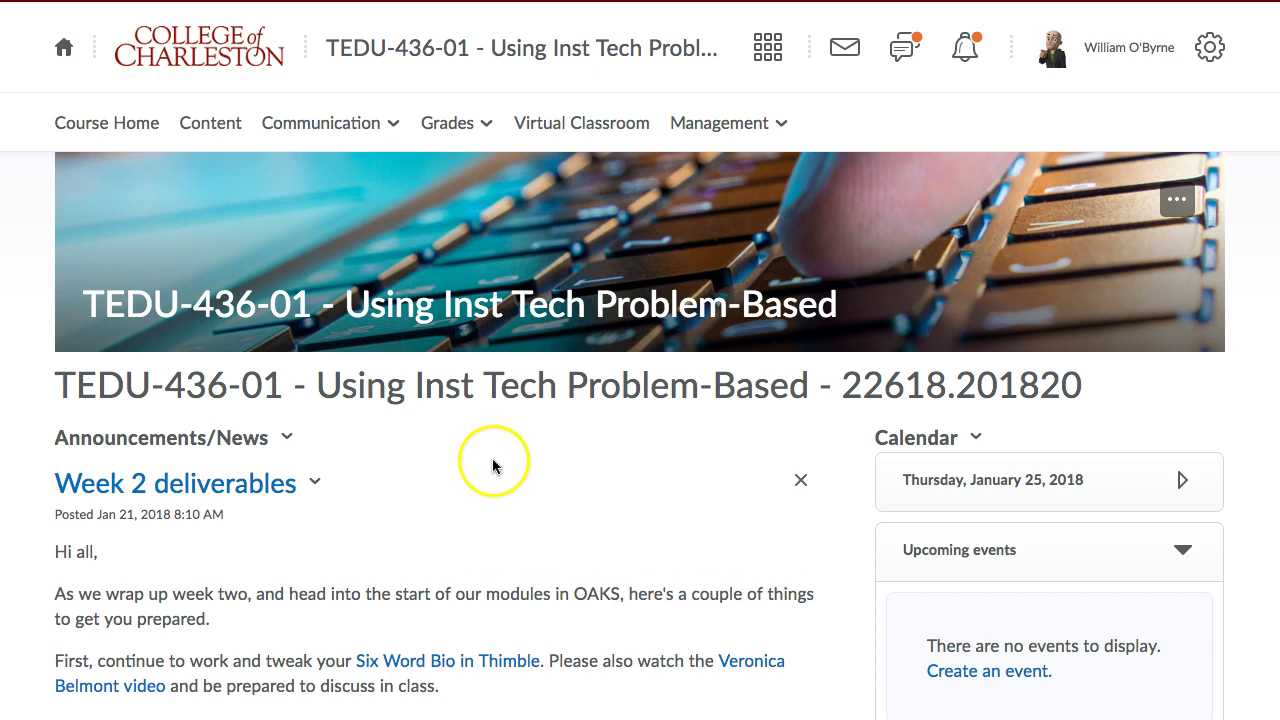
Open the TEDU-436-01 course content and look over the sections and modules in its table of contents
{"action": "left_click", "coordinate": [215, 124]}
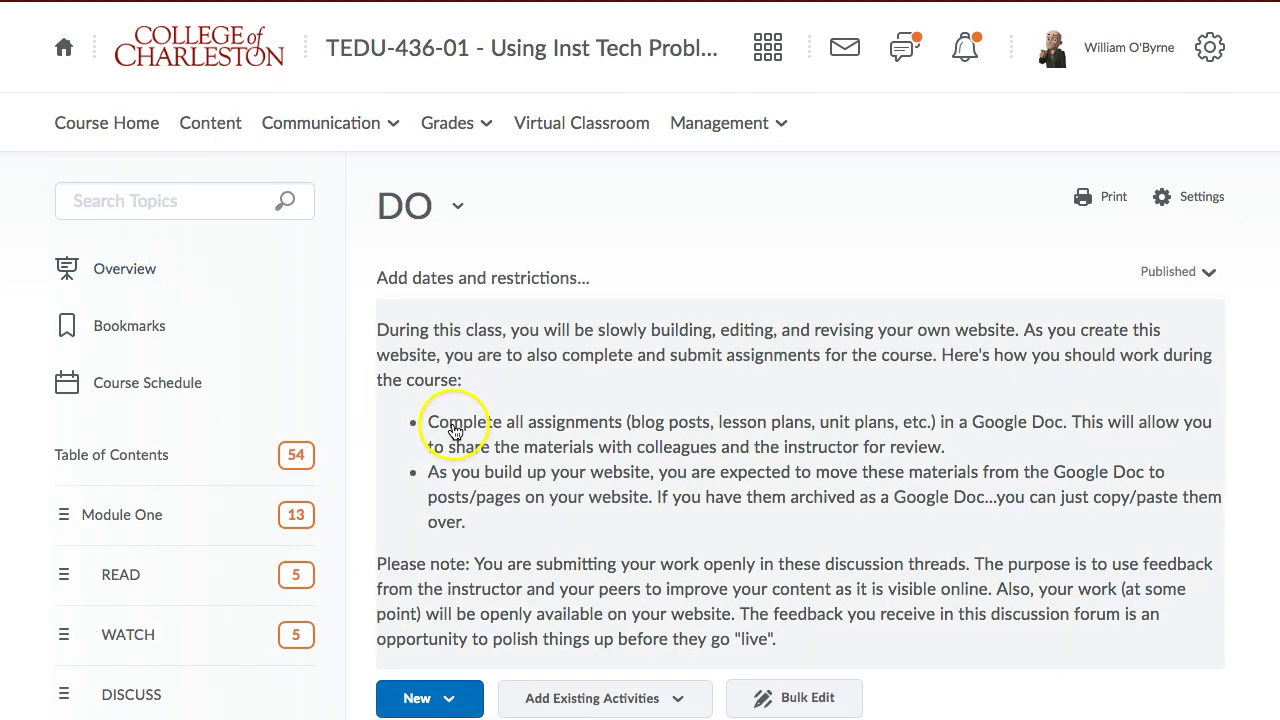
{"action": "scroll", "coordinate": [206, 420], "scroll_direction": "down", "scroll_amount": 5}
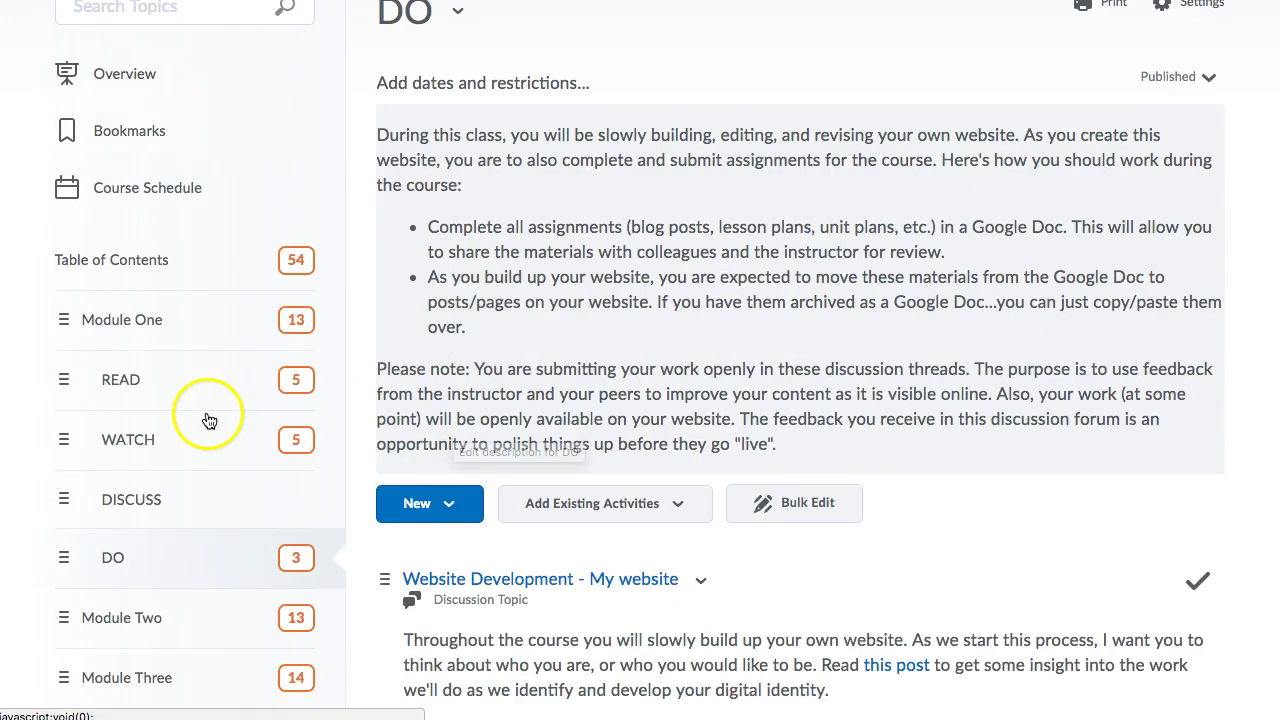
{"action": "scroll", "coordinate": [205, 411], "scroll_direction": "up", "scroll_amount": 3}
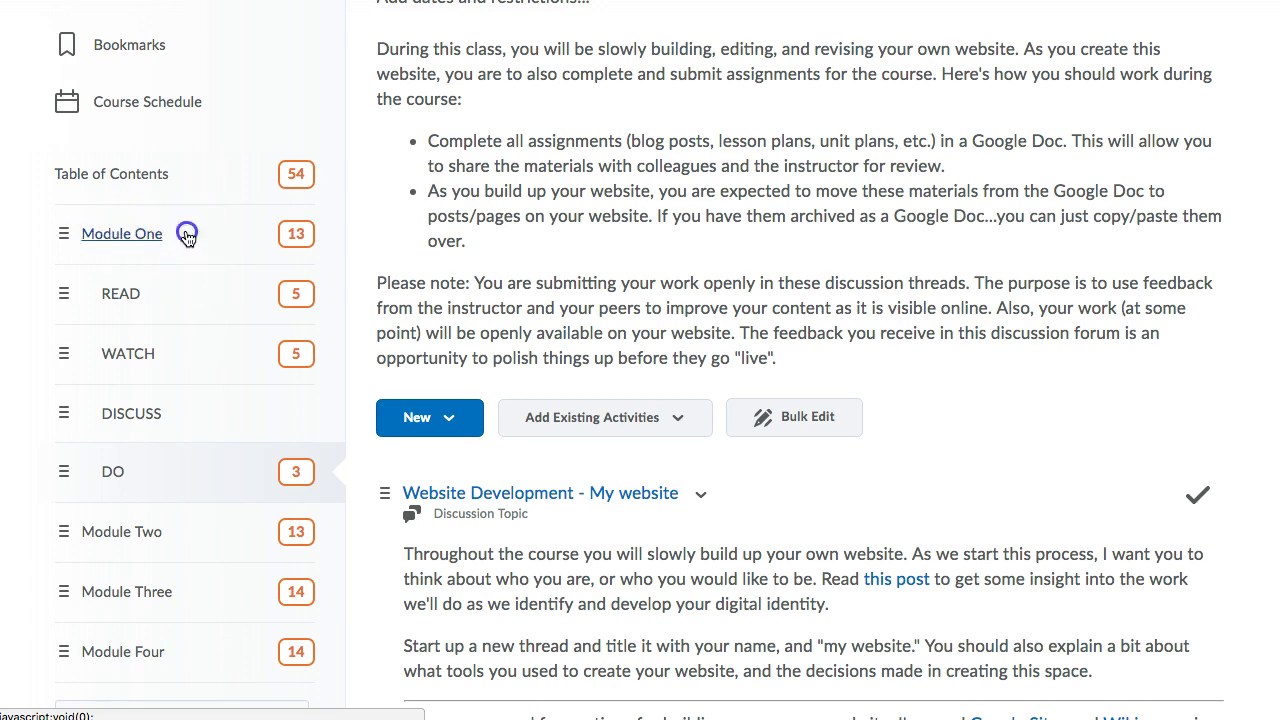
Open the Module One overview and look over its learning outcomes, learning standards and video lecture
{"action": "left_click", "coordinate": [165, 234]}
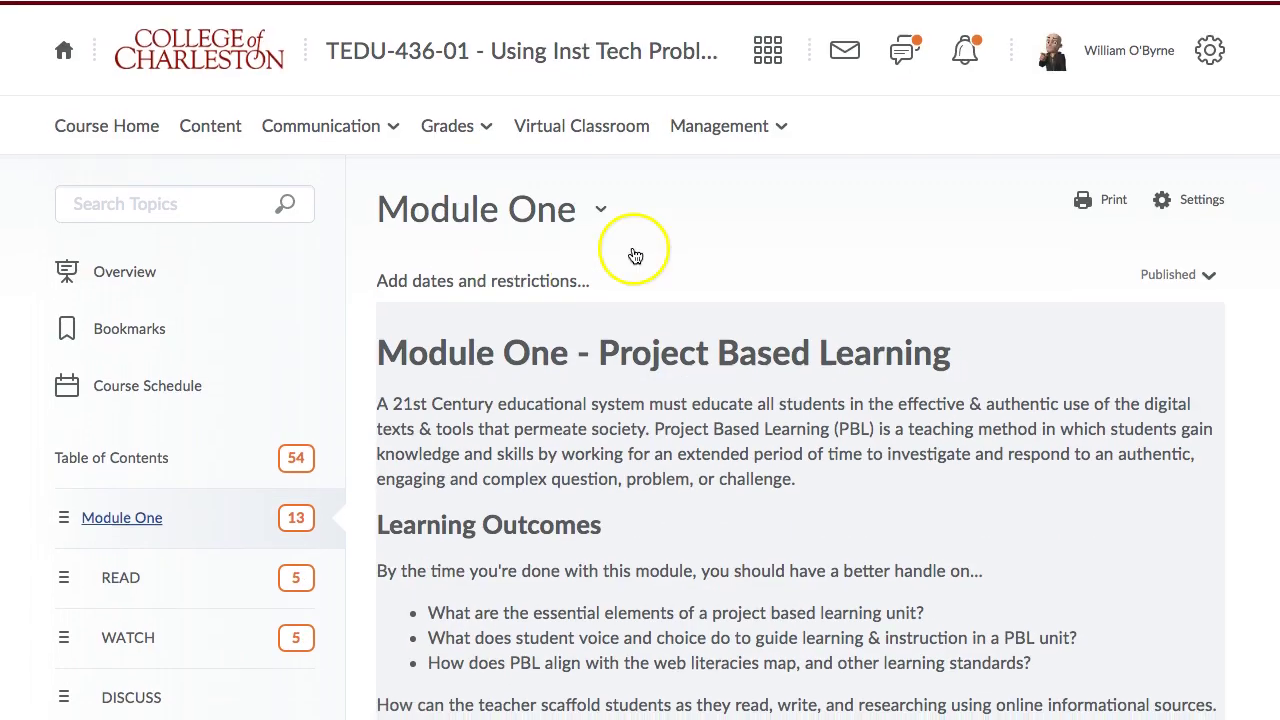
{"action": "scroll", "coordinate": [657, 243], "scroll_direction": "down", "scroll_amount": 6}
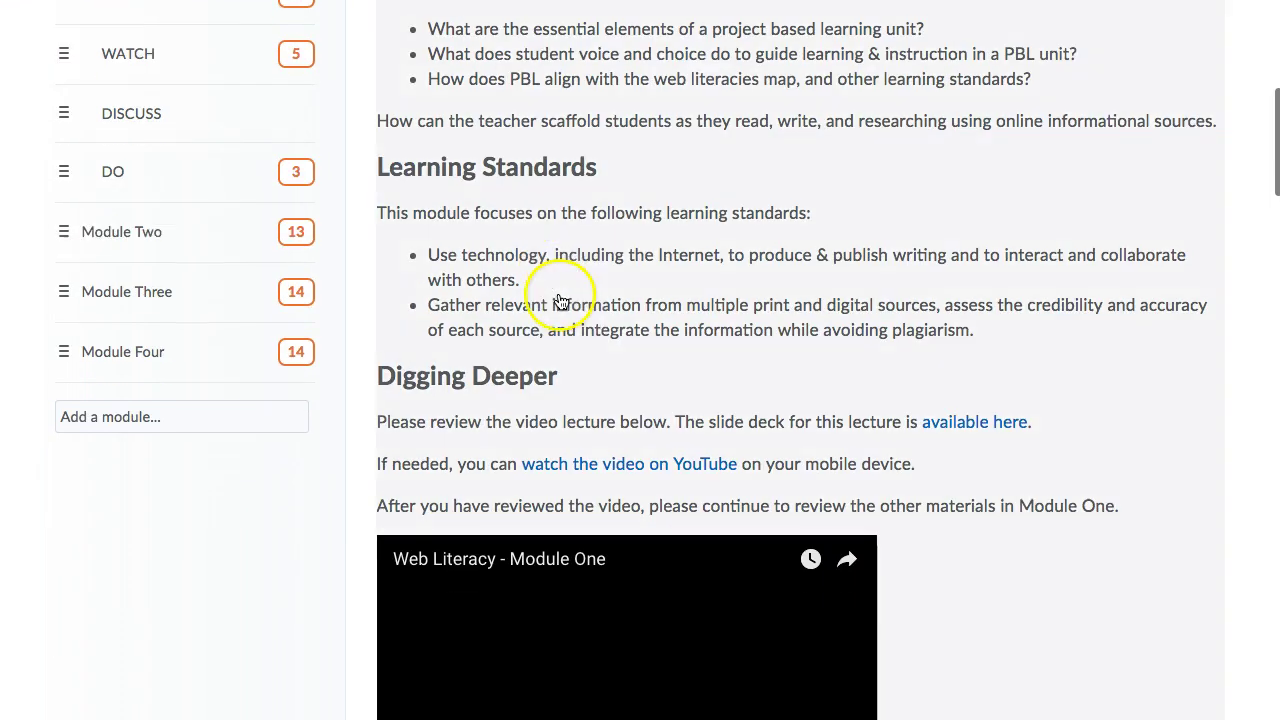
{"action": "scroll", "coordinate": [714, 330], "scroll_direction": "up", "scroll_amount": 4}
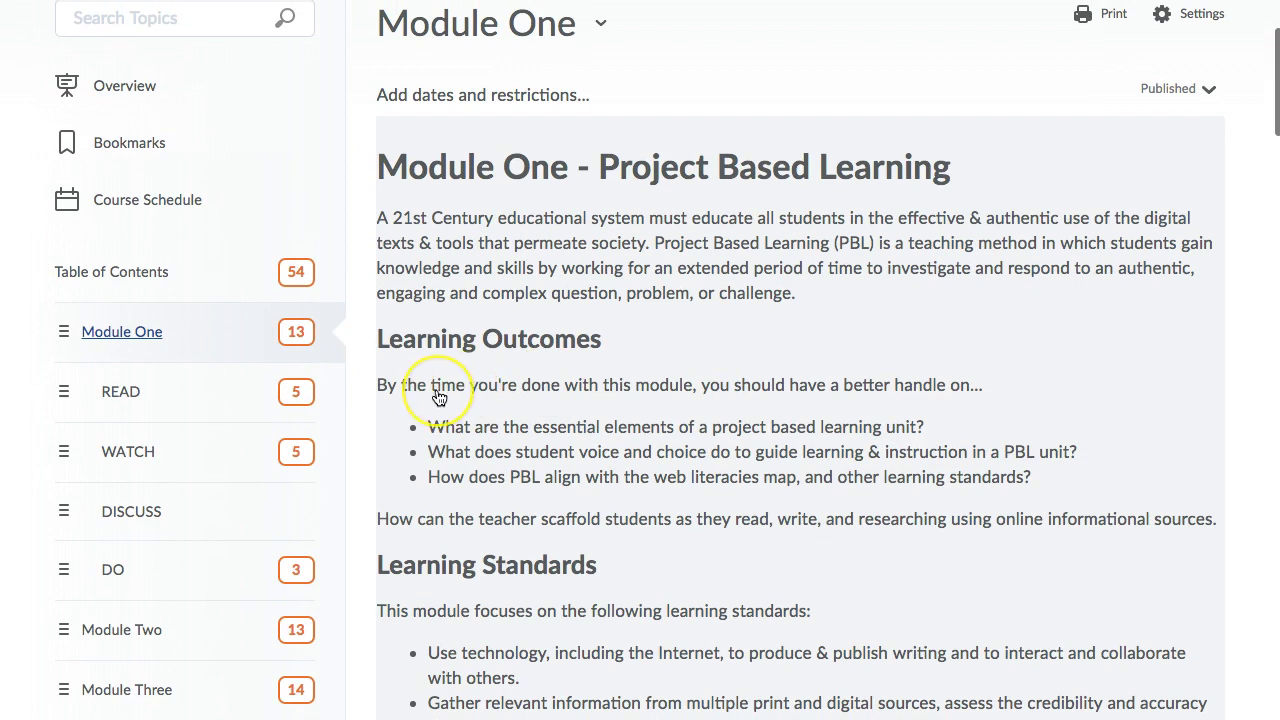
{"action": "scroll", "coordinate": [437, 395], "scroll_direction": "down", "scroll_amount": 2}
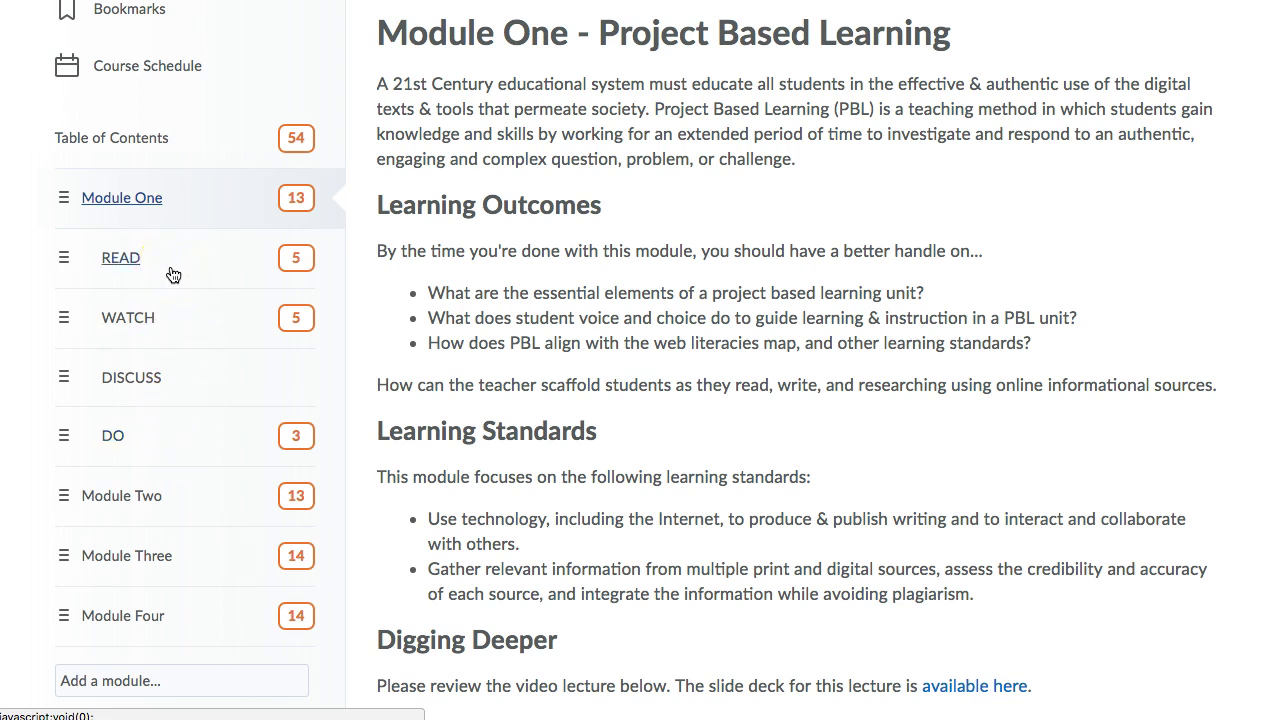
Open Module One's DO section and examine its assignments, especially the Hypothesis link requirement in the Module One Reflection Post
{"action": "left_click", "coordinate": [170, 450]}
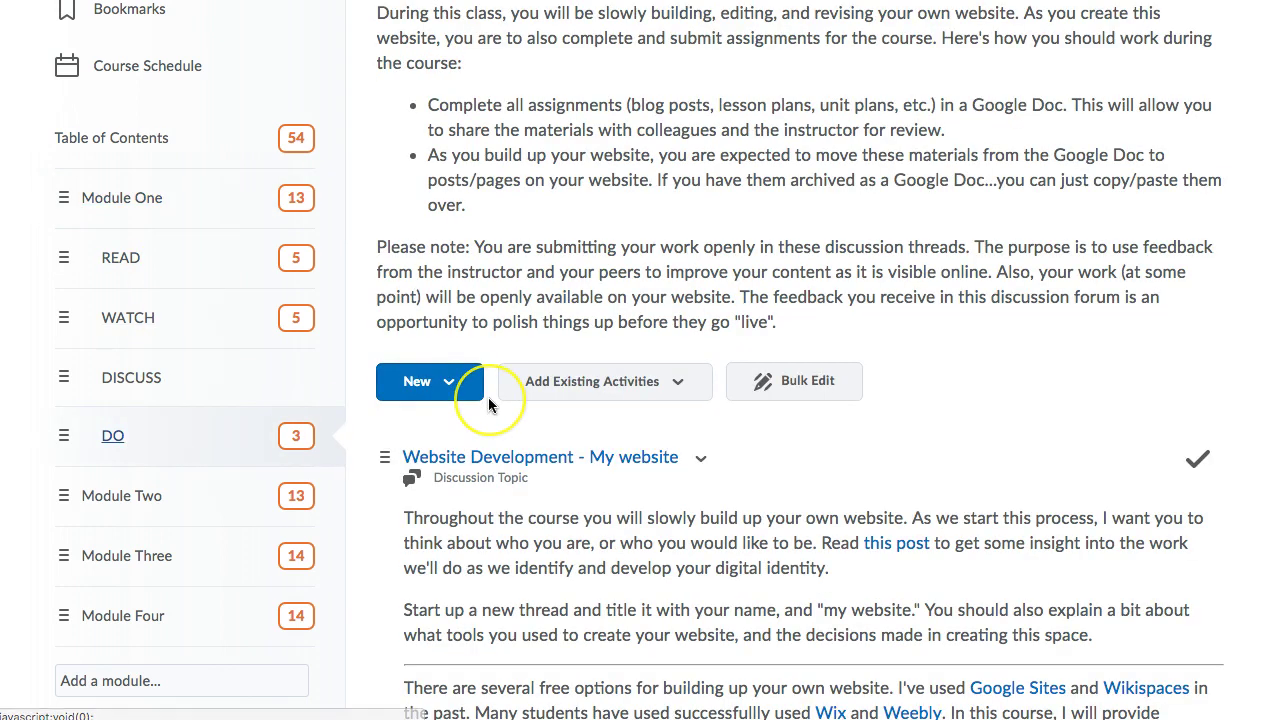
{"action": "scroll", "coordinate": [488, 400], "scroll_direction": "up", "scroll_amount": 5}
{"action": "scroll", "coordinate": [508, 408], "scroll_direction": "down", "scroll_amount": 3}
{"action": "scroll", "coordinate": [513, 412], "scroll_direction": "down", "scroll_amount": 3}
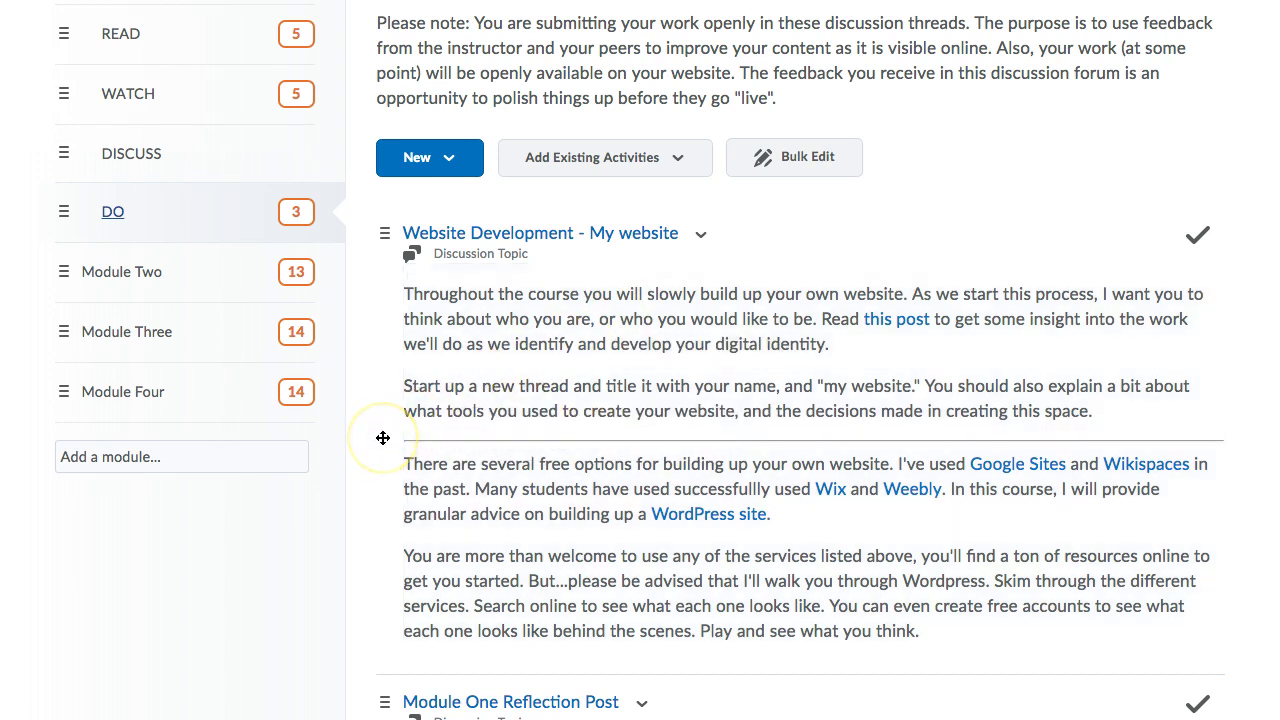
{"action": "scroll", "coordinate": [383, 437], "scroll_direction": "down", "scroll_amount": 3}
{"action": "scroll", "coordinate": [383, 437], "scroll_direction": "down", "scroll_amount": 2}
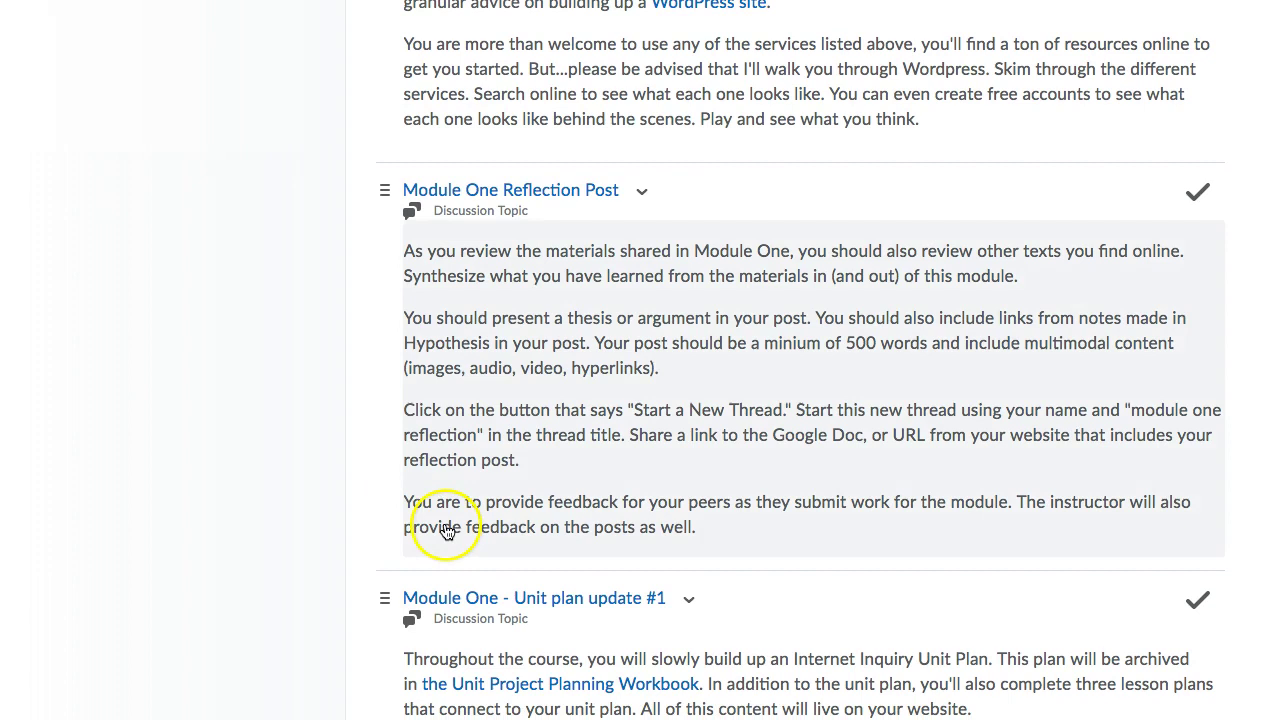
{"action": "scroll", "coordinate": [449, 523], "scroll_direction": "down", "scroll_amount": 3}
{"action": "scroll", "coordinate": [447, 531], "scroll_direction": "down", "scroll_amount": 2}
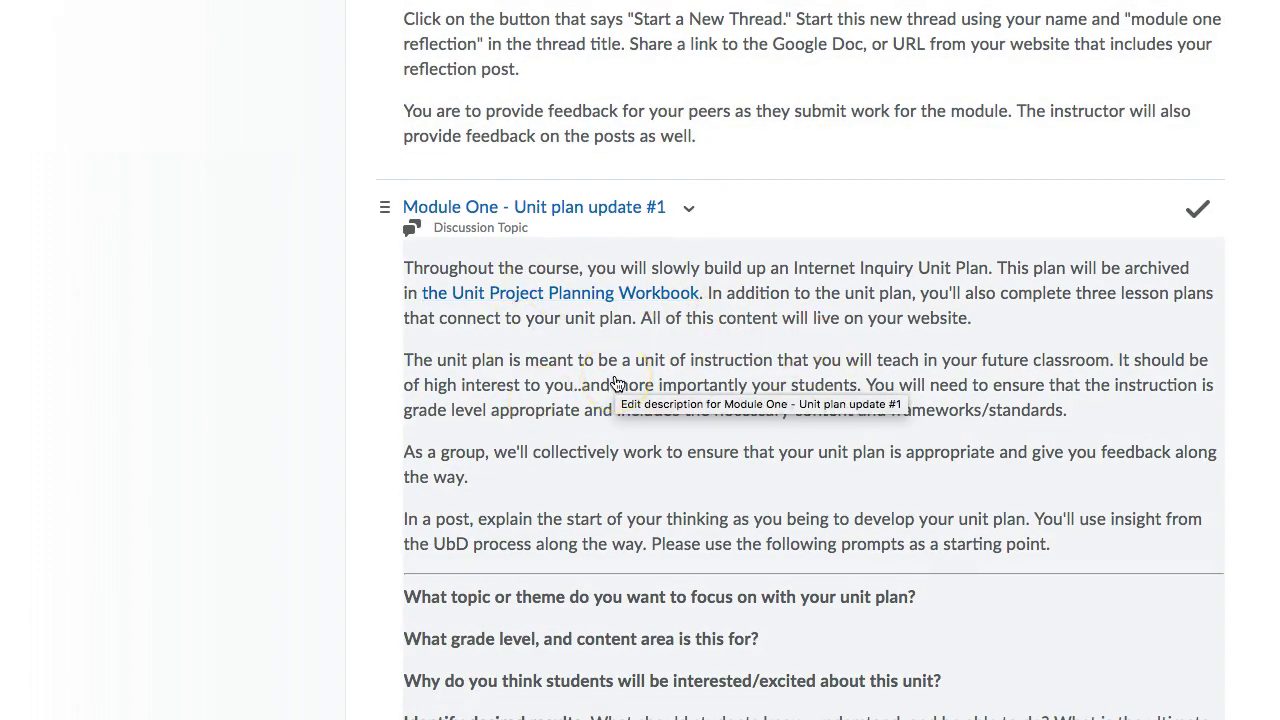
{"action": "scroll", "coordinate": [611, 401], "scroll_direction": "up", "scroll_amount": 2}
{"action": "scroll", "coordinate": [611, 401], "scroll_direction": "up", "scroll_amount": 2}
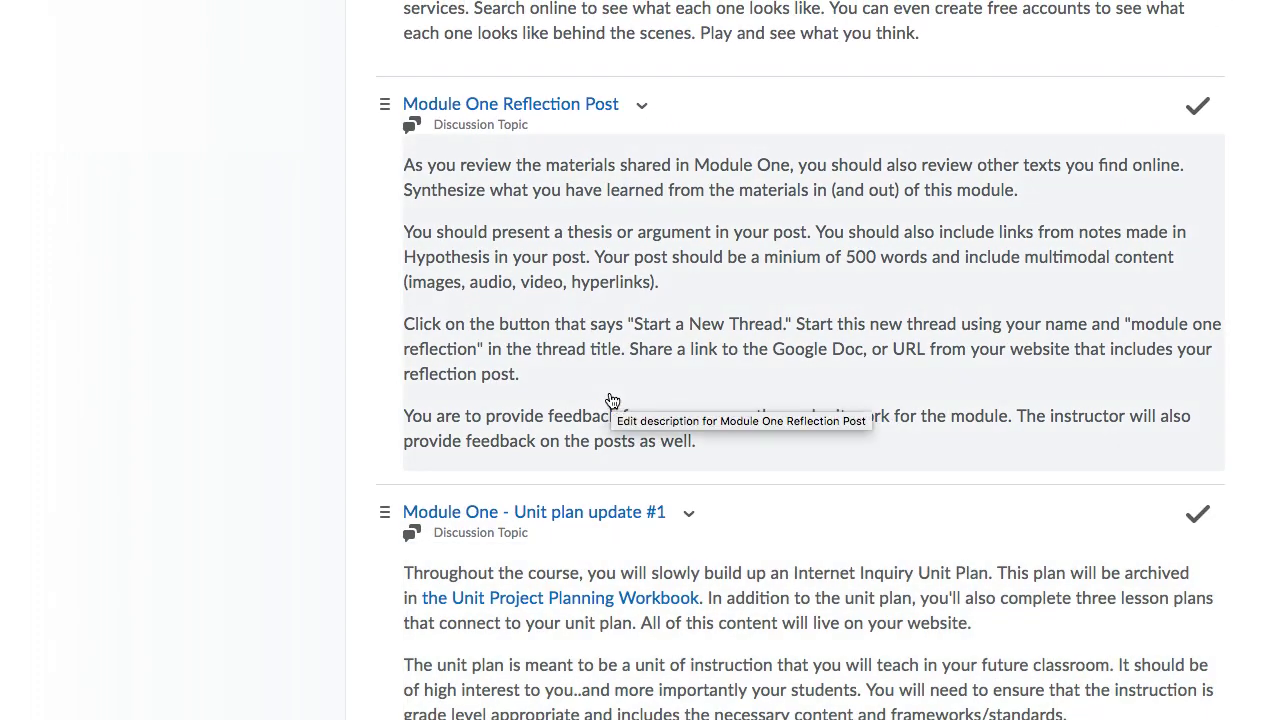
{"action": "scroll", "coordinate": [612, 401], "scroll_direction": "up", "scroll_amount": 1}
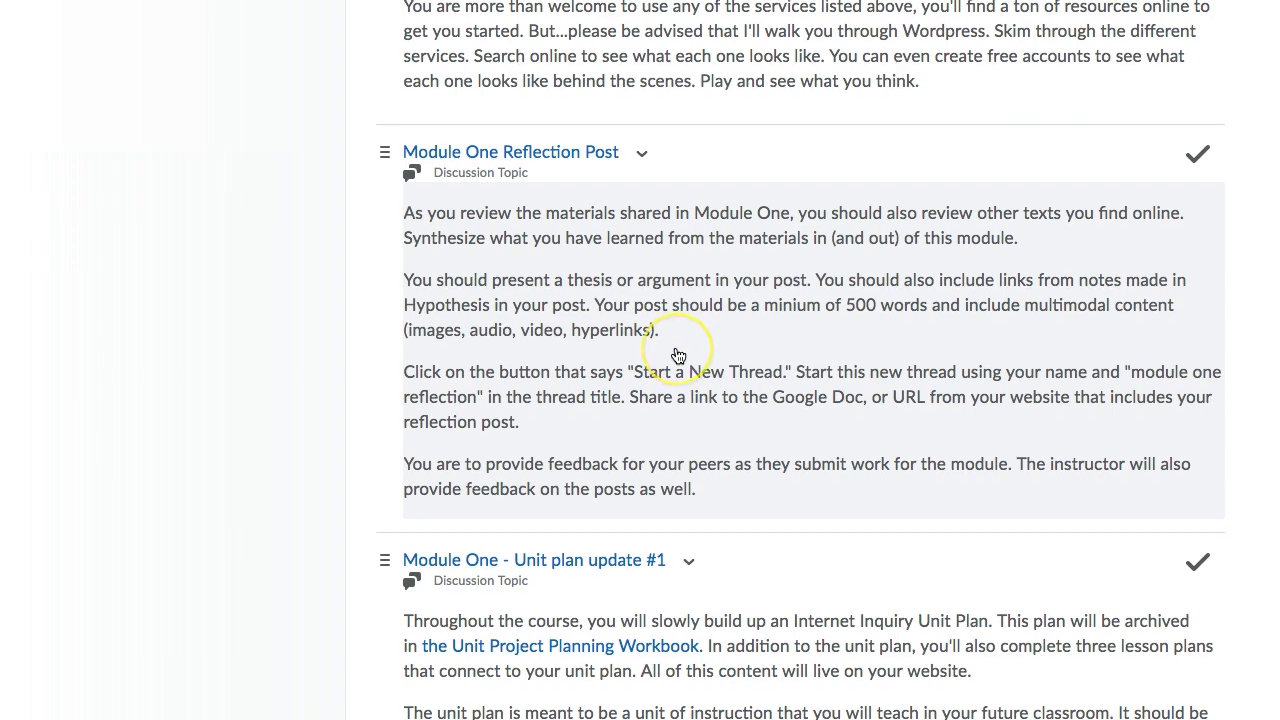
Open Module One's READ section and look over its list of linked readings
{"action": "scroll", "coordinate": [677, 350], "scroll_direction": "up", "scroll_amount": 5}
{"action": "scroll", "coordinate": [166, 277], "scroll_direction": "up", "scroll_amount": 2}
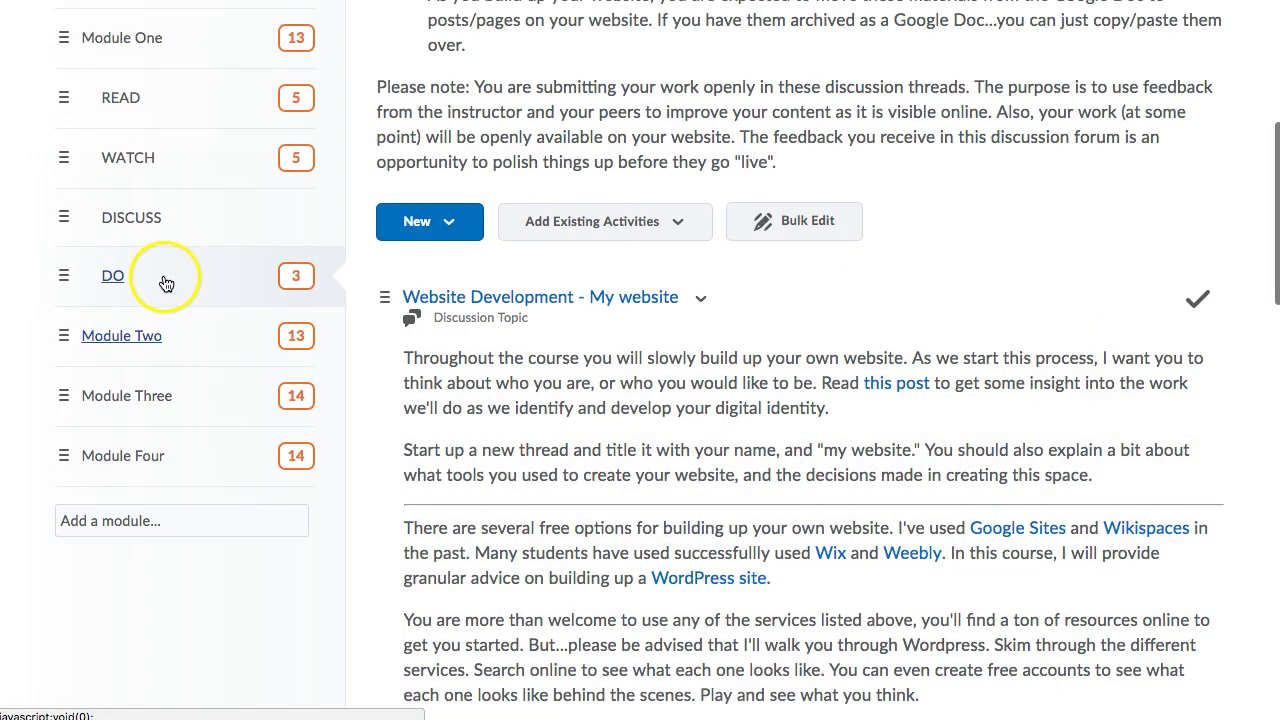
{"action": "left_click", "coordinate": [120, 232]}
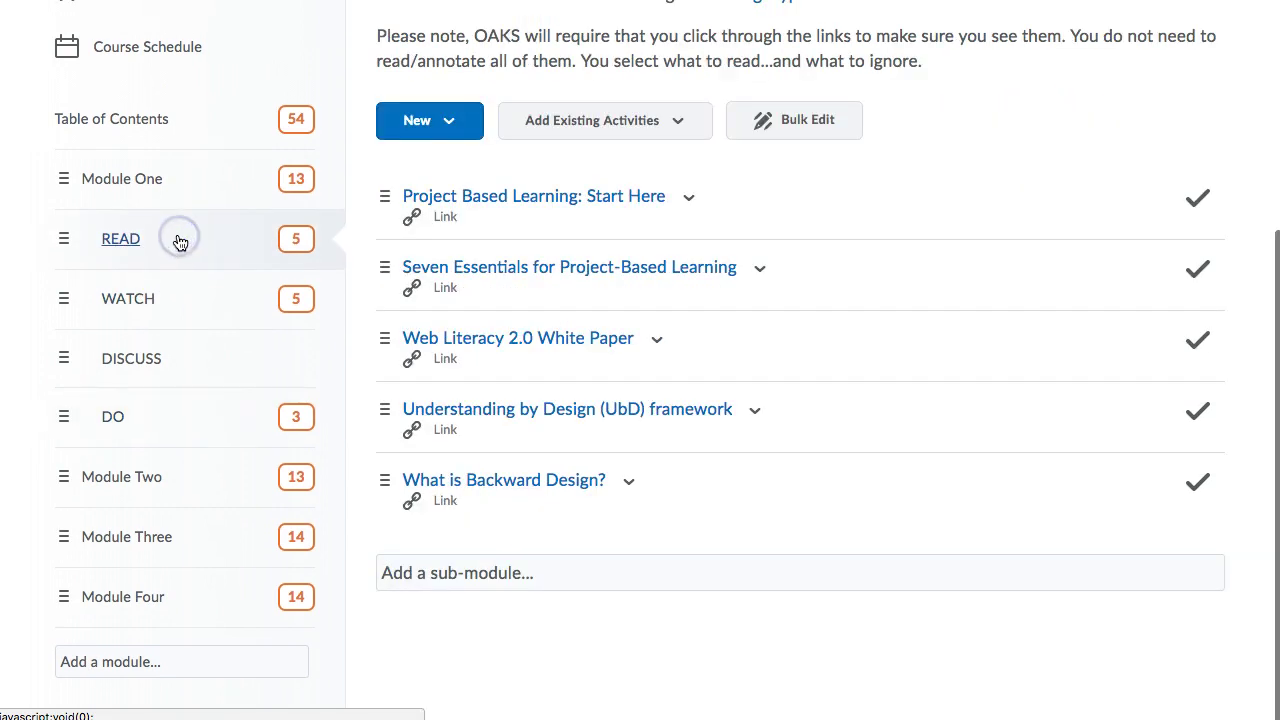
{"action": "scroll", "coordinate": [897, 170], "scroll_direction": "up", "scroll_amount": 1}
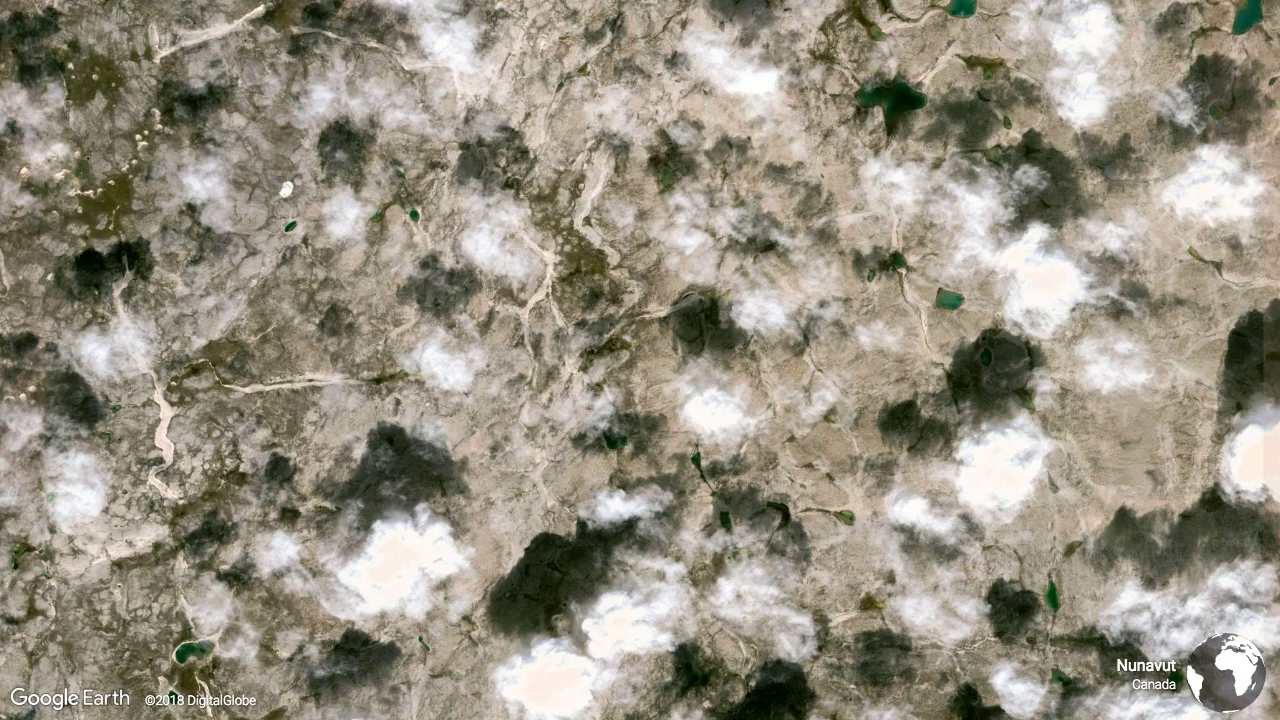
{"action": "type", "text": "google"}
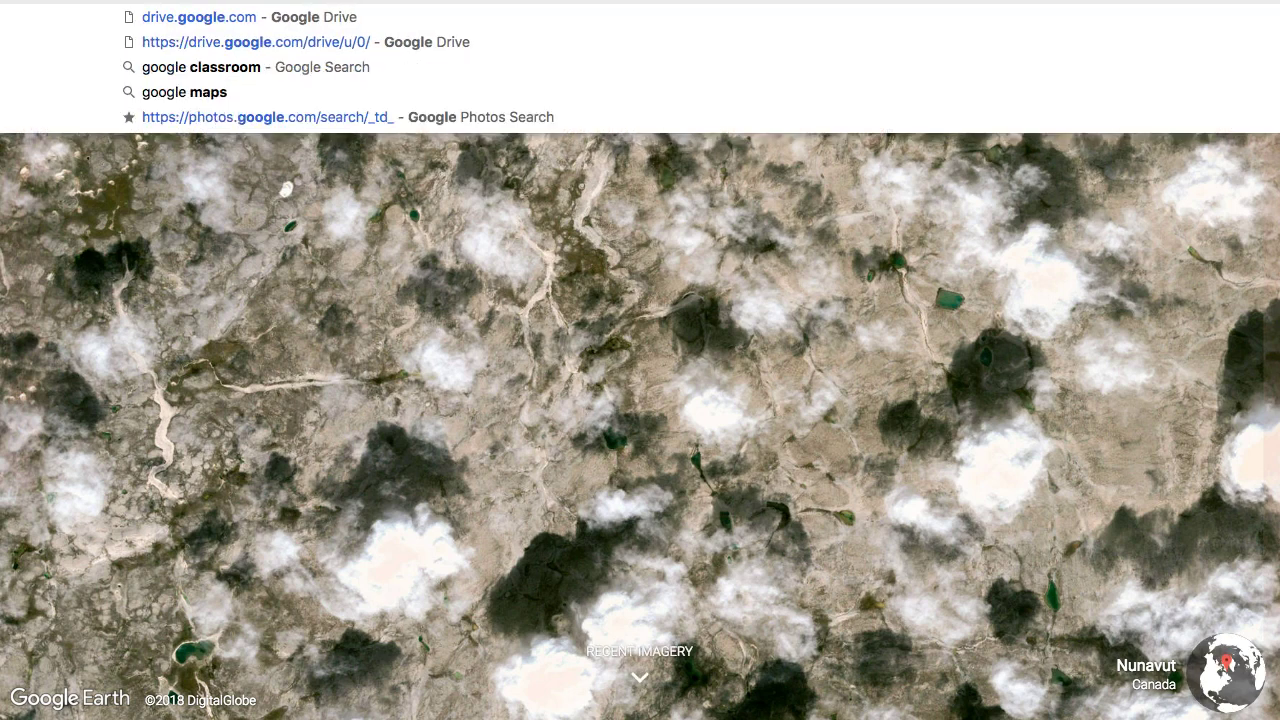
{"action": "key", "text": "BackSpace"}
{"action": "key", "text": "BackSpace"}
{"action": "key", "text": "BackSpace"}
{"action": "key", "text": "BackSpace"}
{"action": "key", "text": "BackSpace"}
{"action": "key", "text": "BackSpace"}
Go to Google Scholar and search its articles for "project based learning"
{"action": "type", "text": "sch"}
{"action": "key", "text": "Escape"}
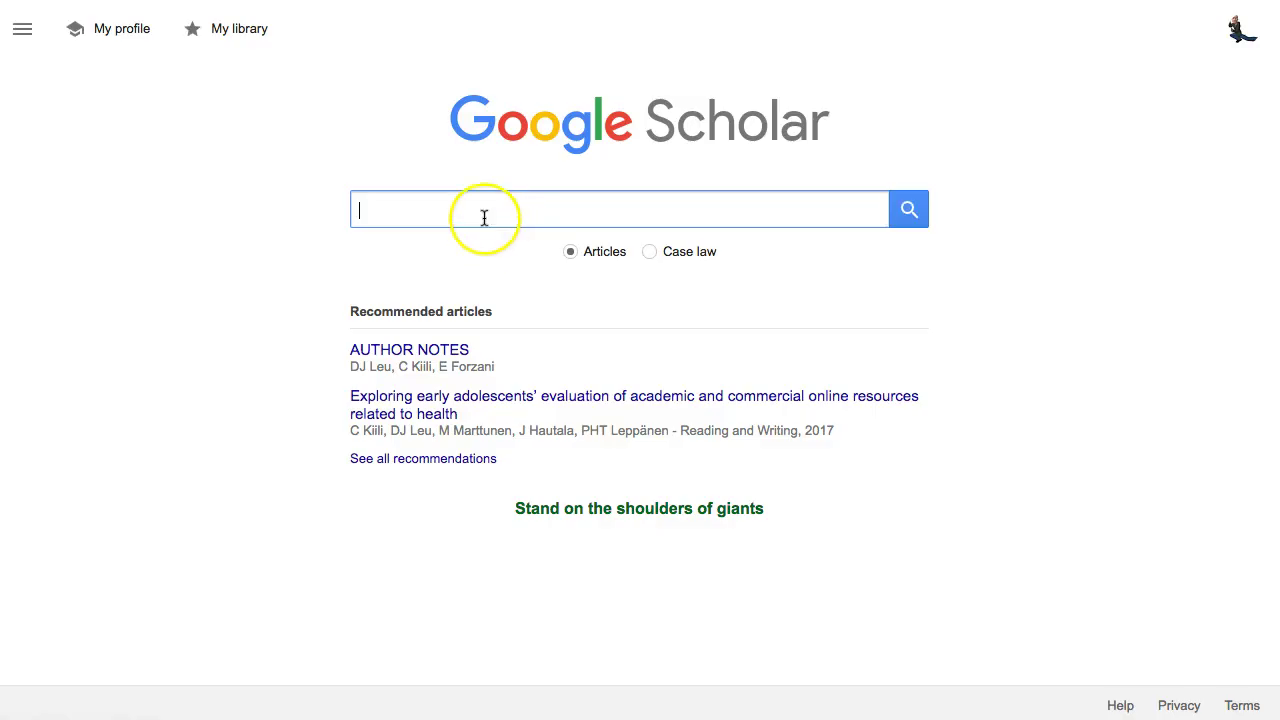
{"action": "left_click", "coordinate": [481, 211]}
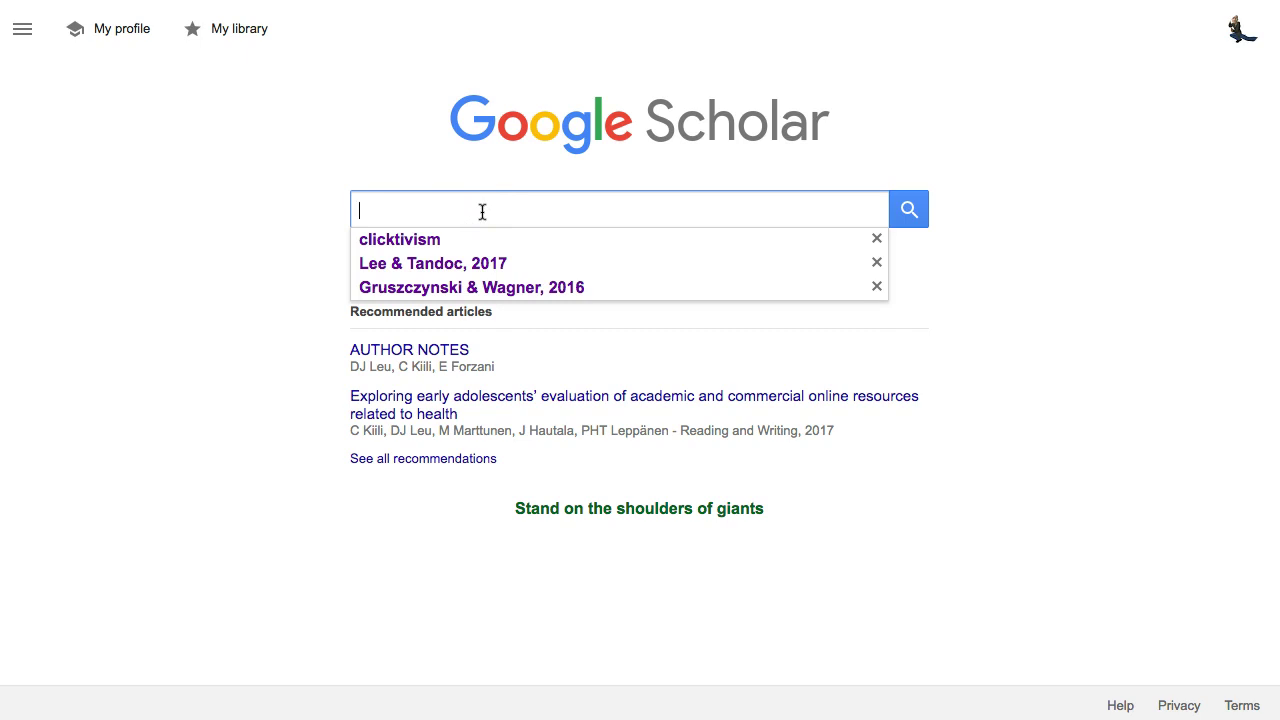
{"action": "type", "text": "pro"}
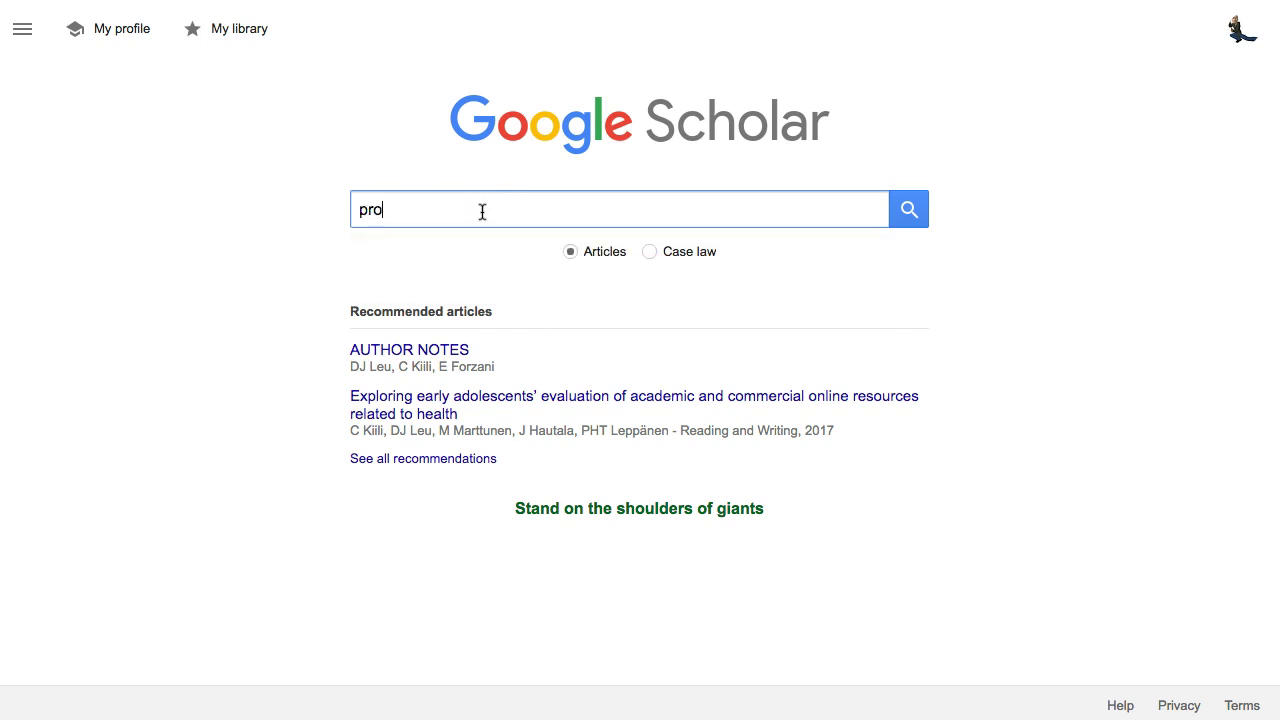
{"action": "type", "text": "jects"}
{"action": "key", "text": "BackSpace"}
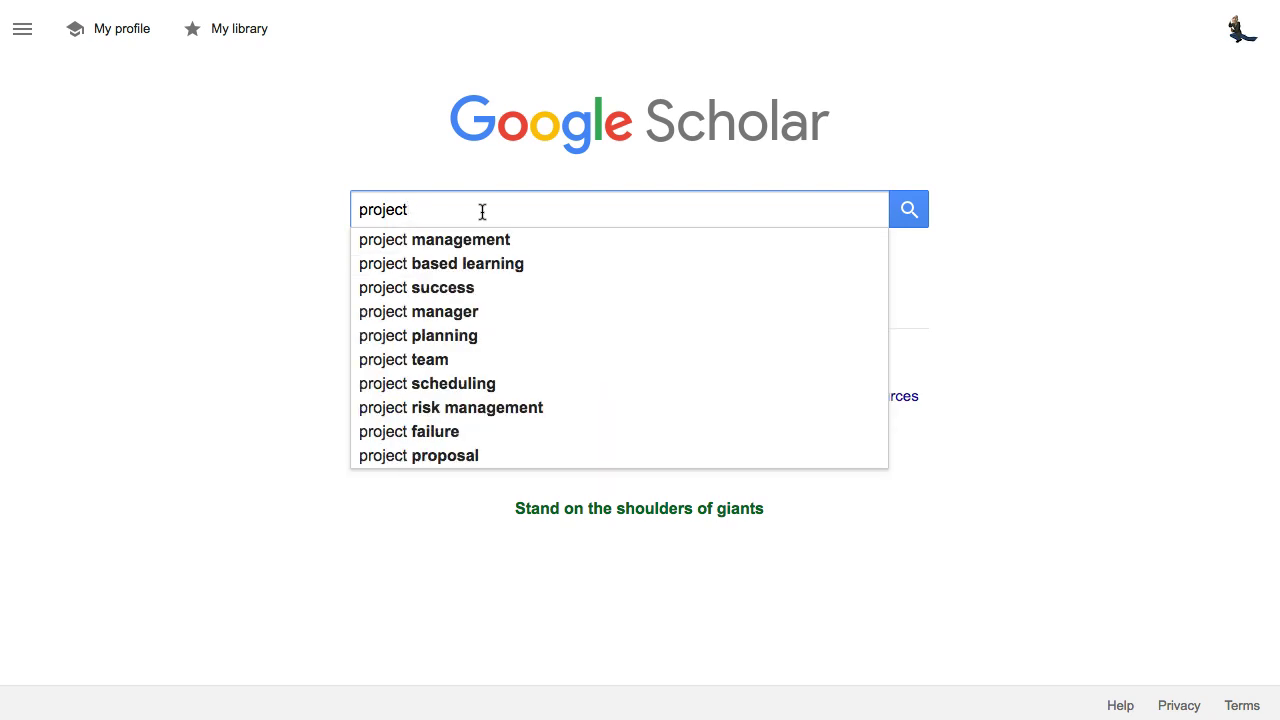
{"action": "key", "text": "Down"}
{"action": "key", "text": "Down"}
{"action": "key", "text": "Return"}
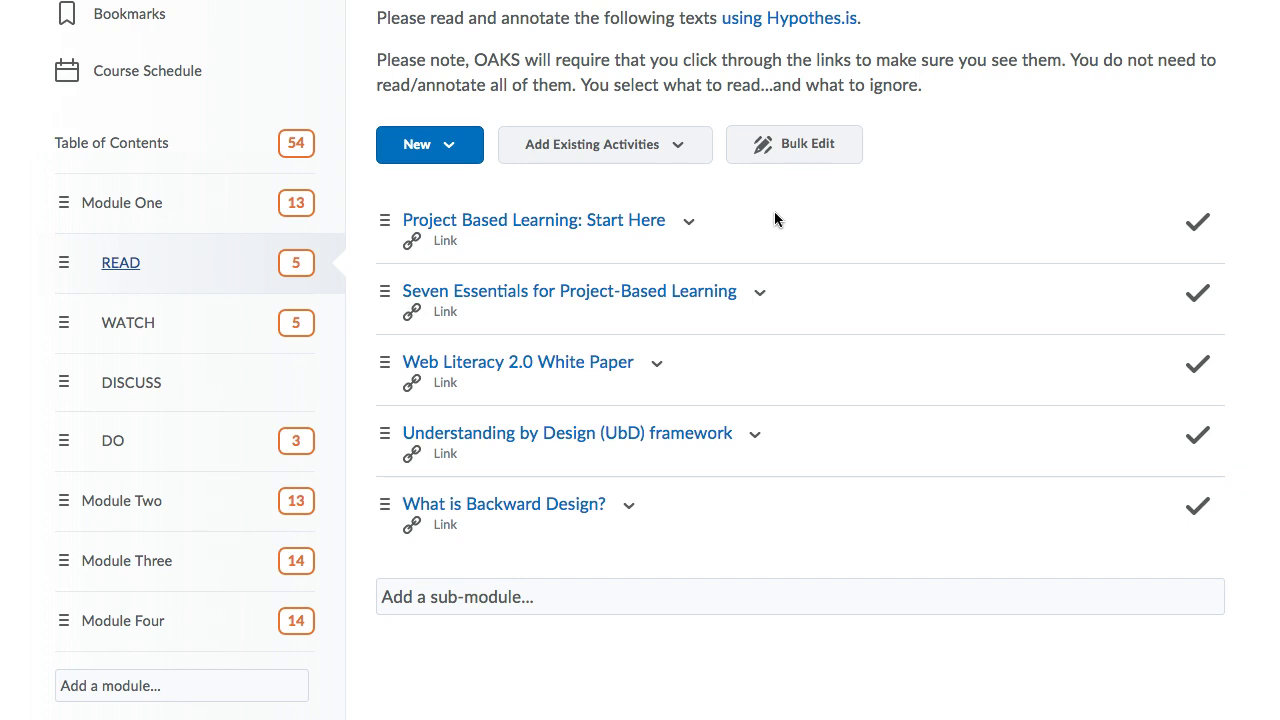
Show the Hypothesis annotations on the chapter PDF, then copy and open the share link of the annotation about Mrs. Goodman introducing the book
{"action": "left_click", "coordinate": [768, 203]}
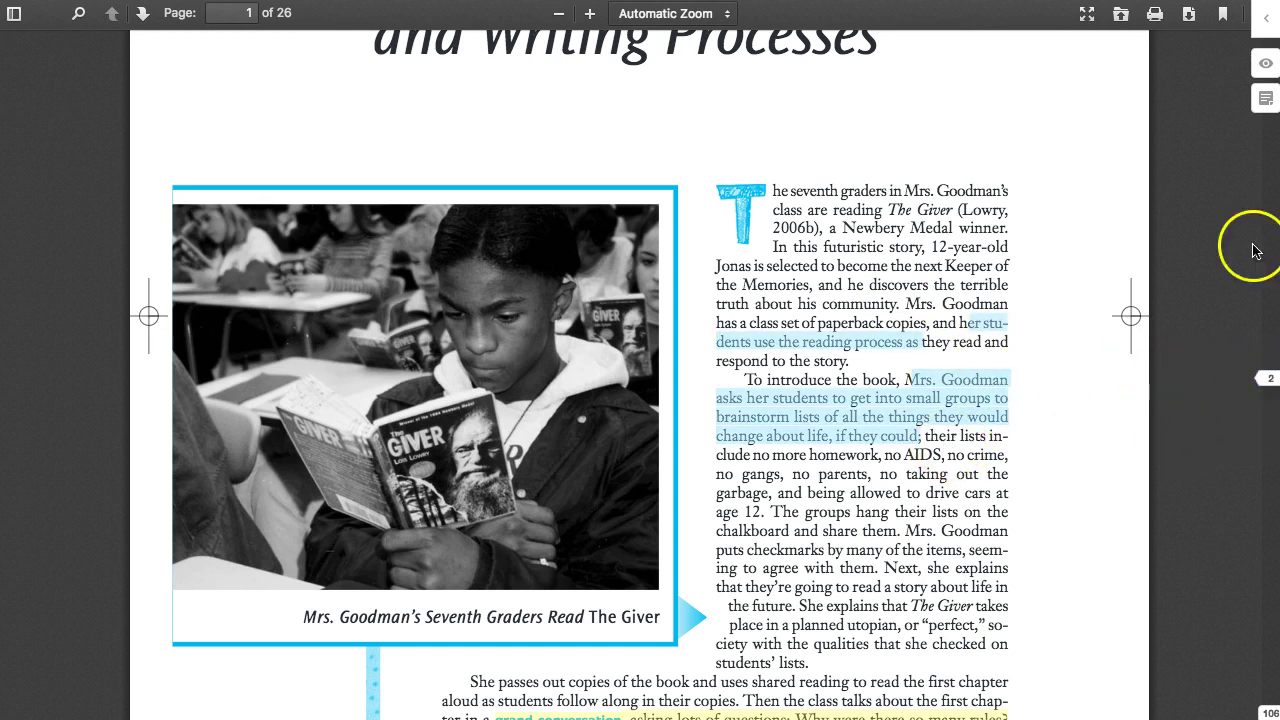
{"action": "left_click", "coordinate": [1264, 18]}
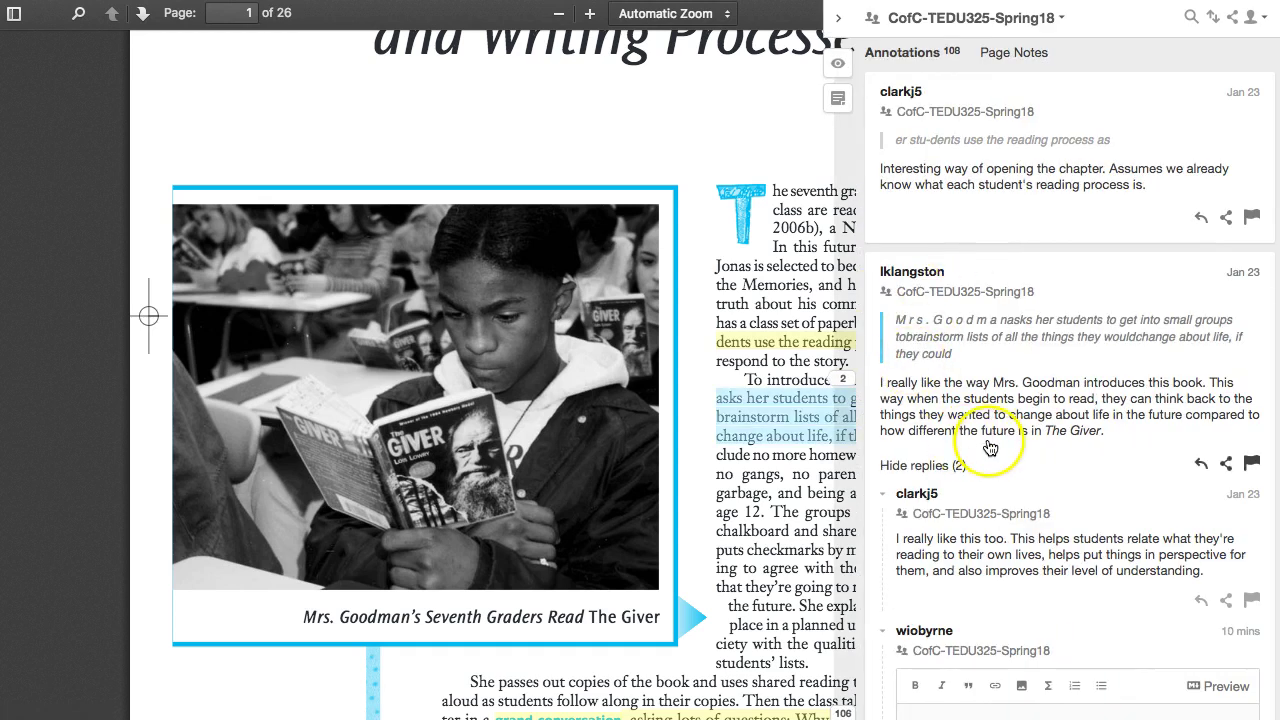
{"action": "left_click", "coordinate": [1225, 465]}
{"action": "left_click", "coordinate": [1145, 384]}
{"action": "left_click", "coordinate": [1131, 229]}
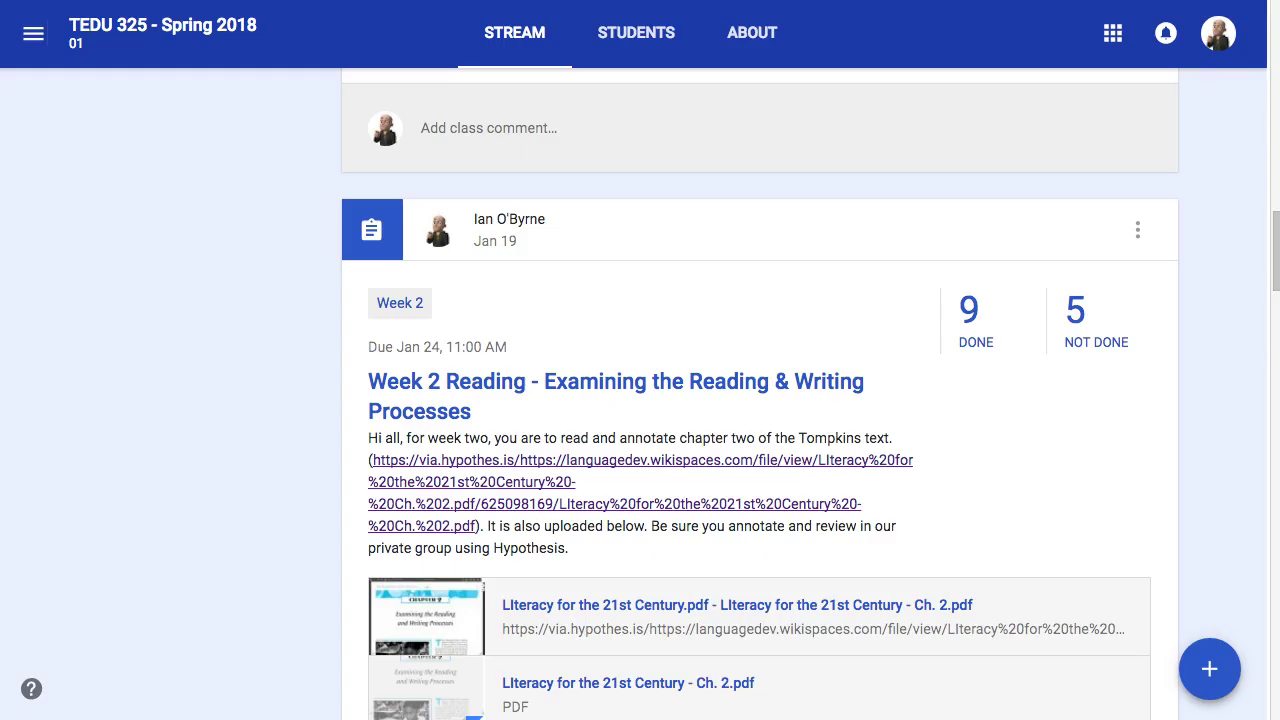
{"action": "key", "text": "super+l"}
{"action": "key", "text": "super+v"}
{"action": "key", "text": "Return"}
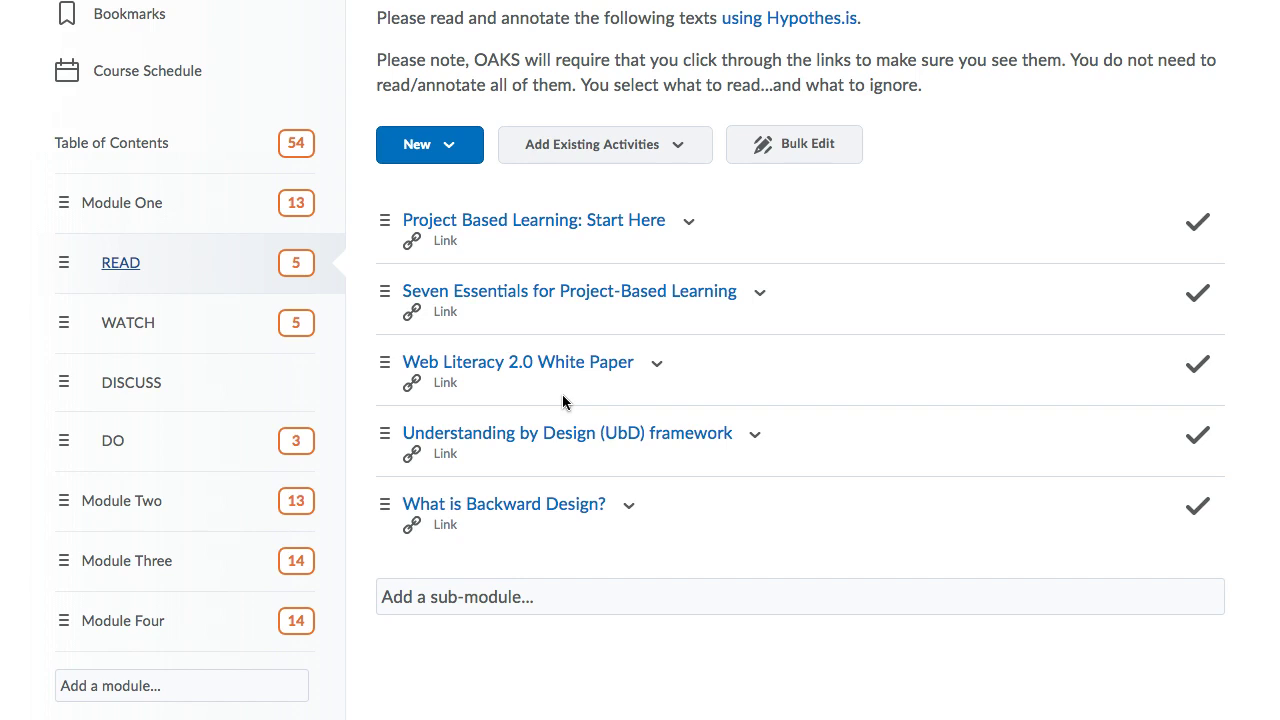
Open Module One's WATCH section and look over its instructions and linked videos, comparing them with the READ section
{"action": "left_click", "coordinate": [532, 389]}
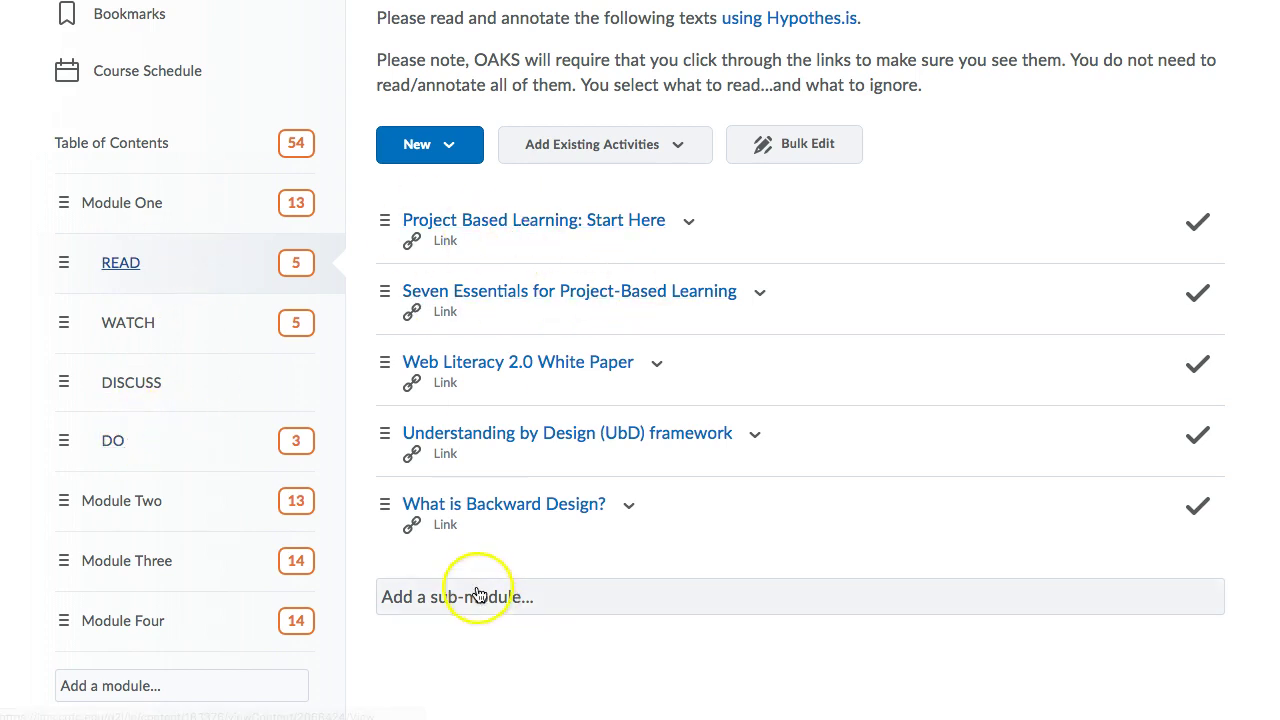
{"action": "left_click", "coordinate": [125, 325]}
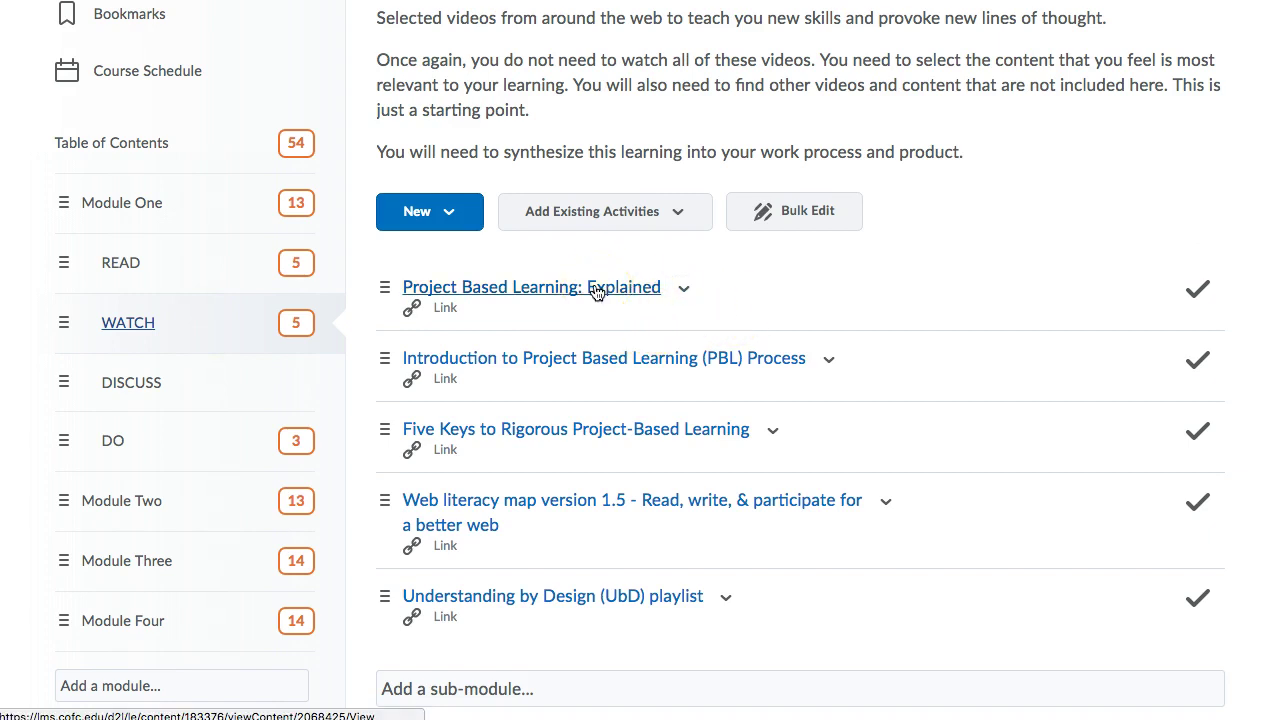
{"action": "scroll", "coordinate": [597, 300], "scroll_direction": "up", "scroll_amount": 3}
{"action": "scroll", "coordinate": [597, 300], "scroll_direction": "down", "scroll_amount": 3}
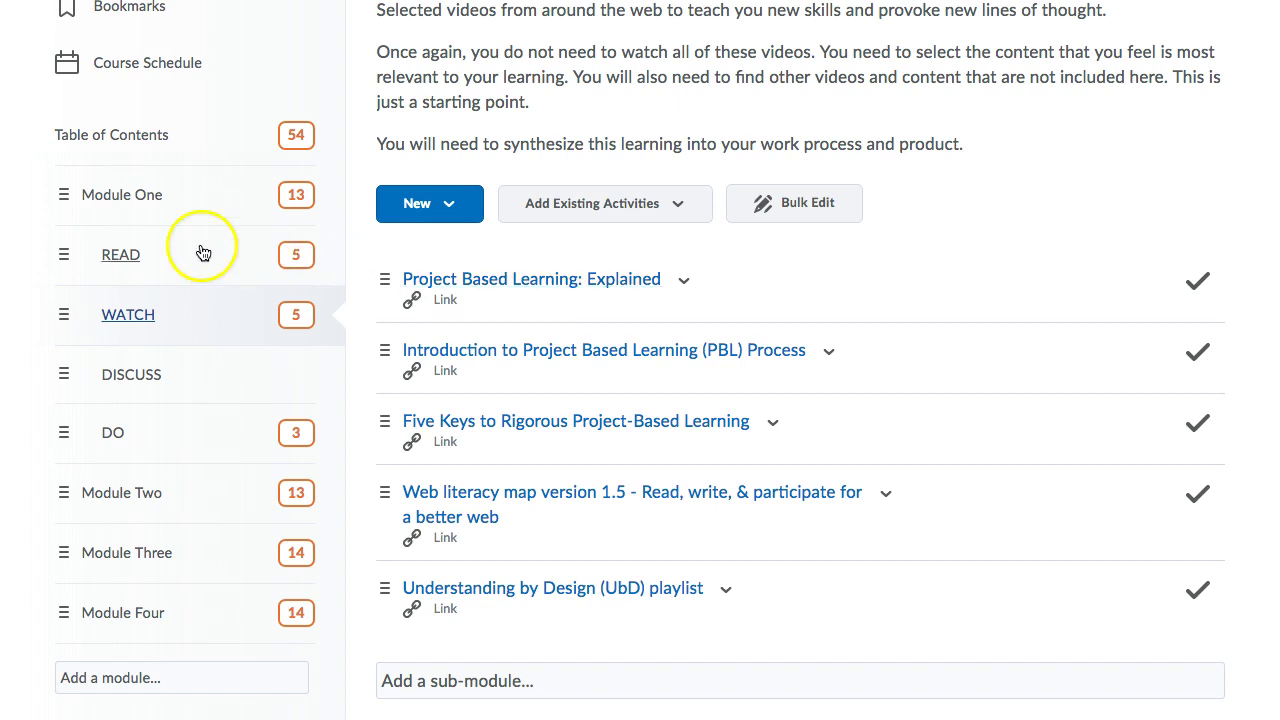
{"action": "left_click", "coordinate": [120, 252]}
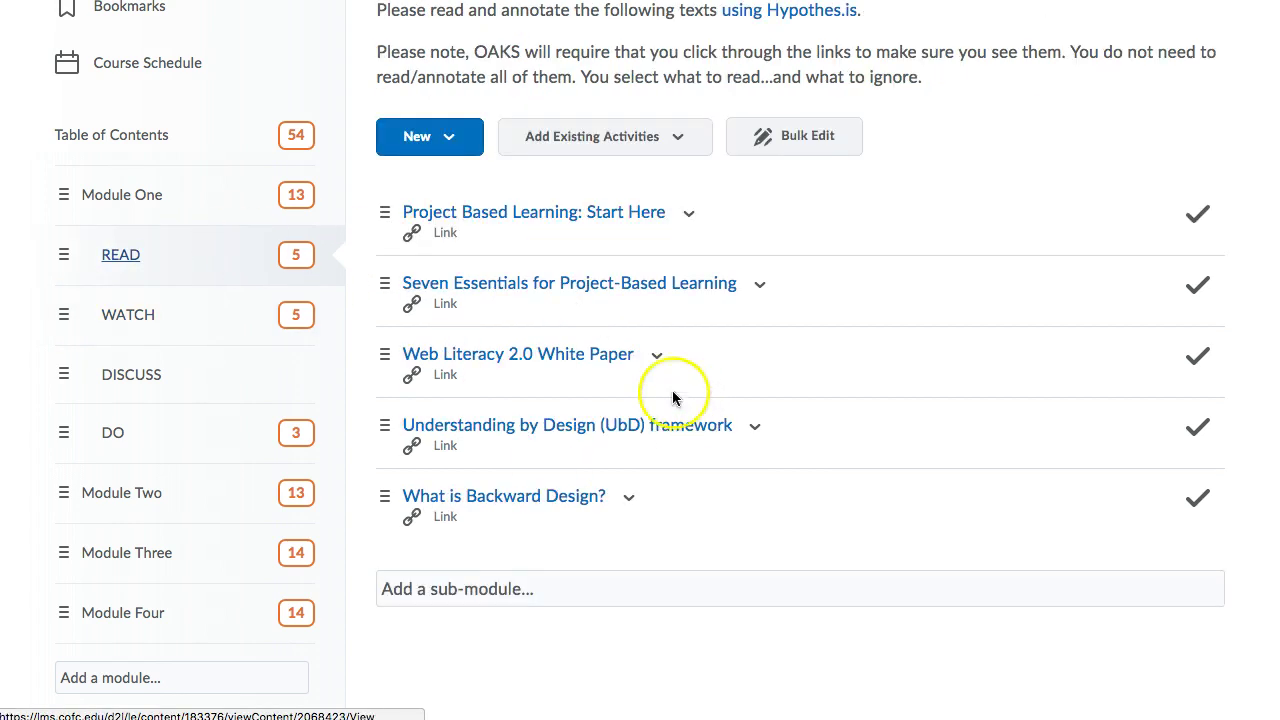
{"action": "left_click", "coordinate": [148, 318]}
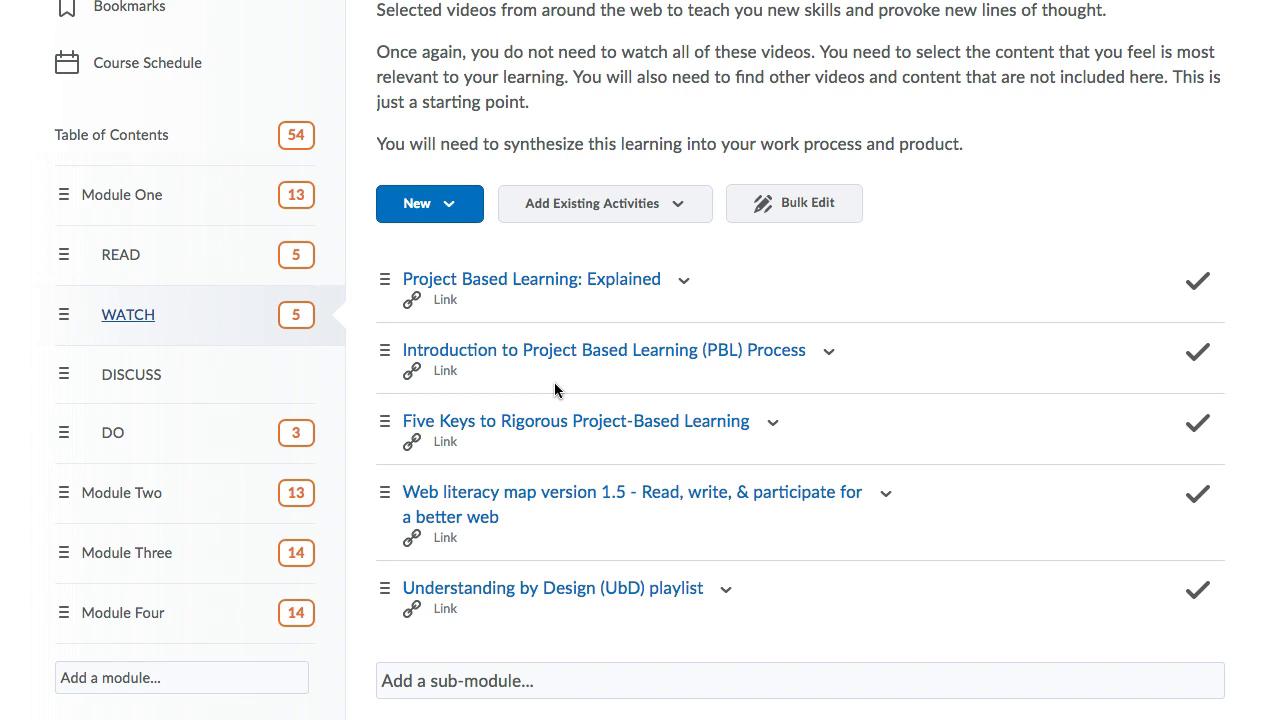
{"action": "left_click", "coordinate": [545, 393]}
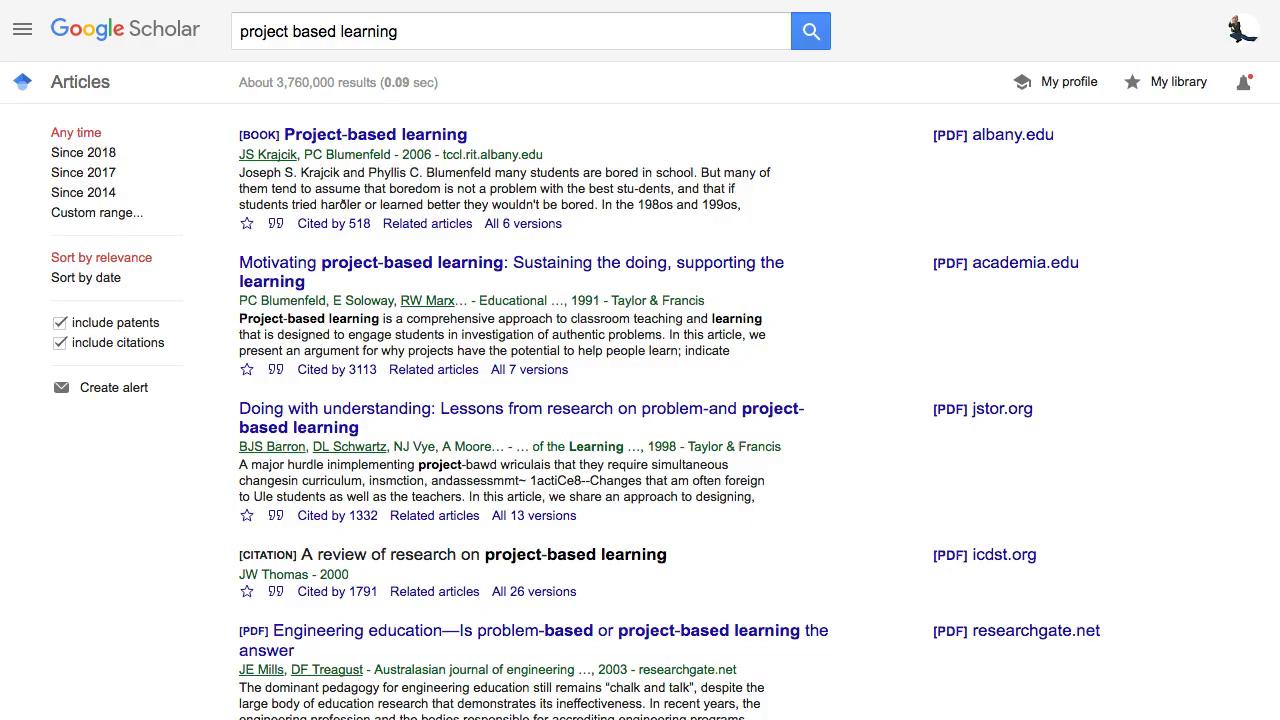
Search the web for "videoant" and open the VideoAnt website
{"action": "left_click", "coordinate": [727, 15]}
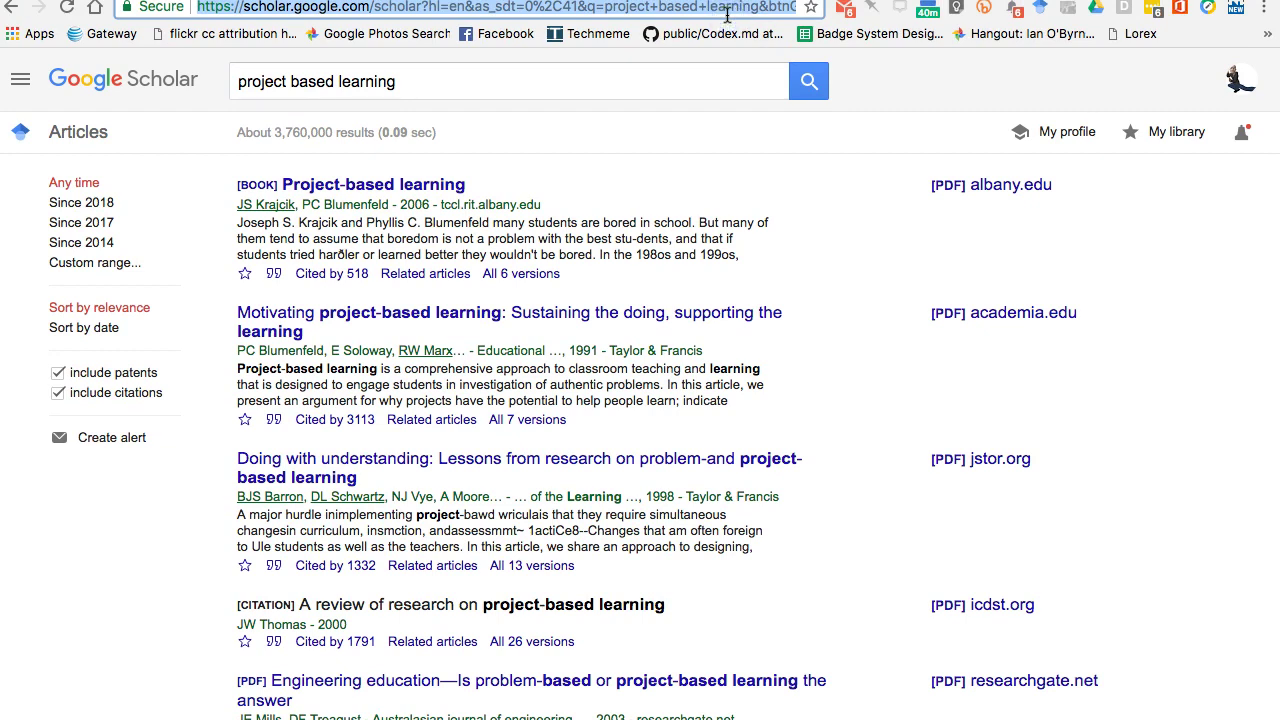
{"action": "type", "text": "videont"}
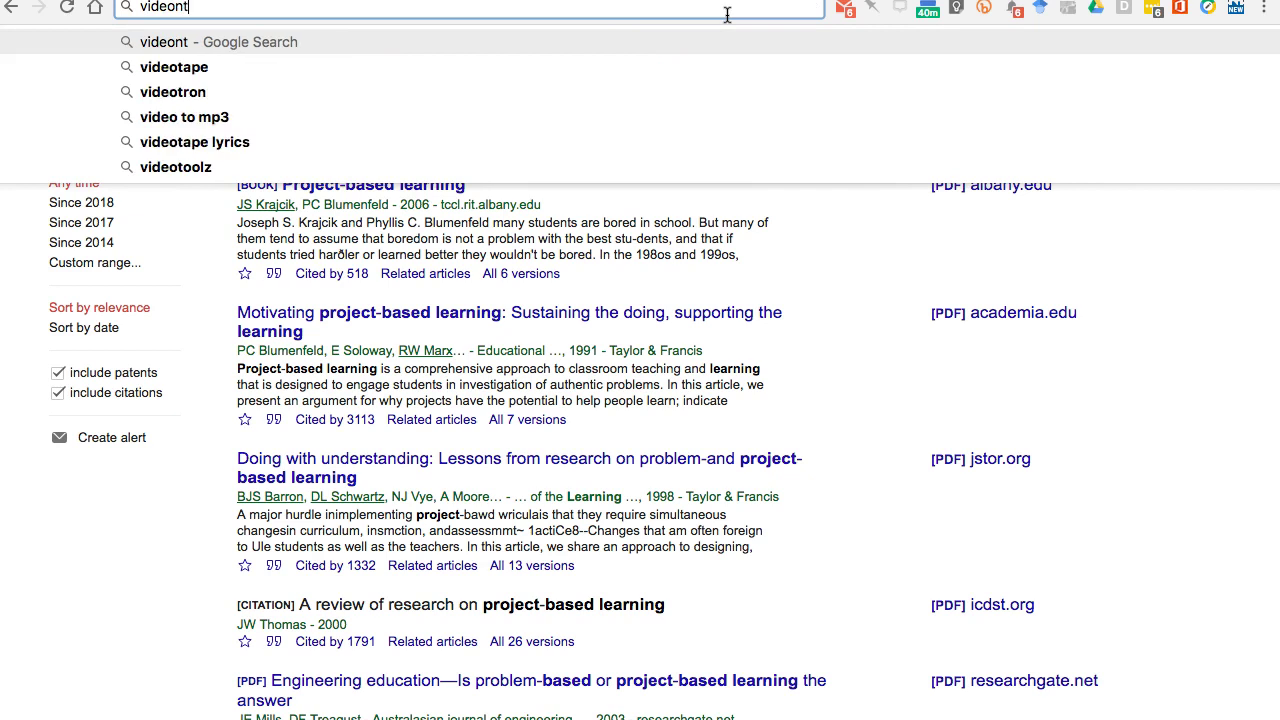
{"action": "key", "text": "BackSpace"}
{"action": "key", "text": "BackSpace"}
{"action": "key", "text": "BackSpace"}
{"action": "type", "text": "oant"}
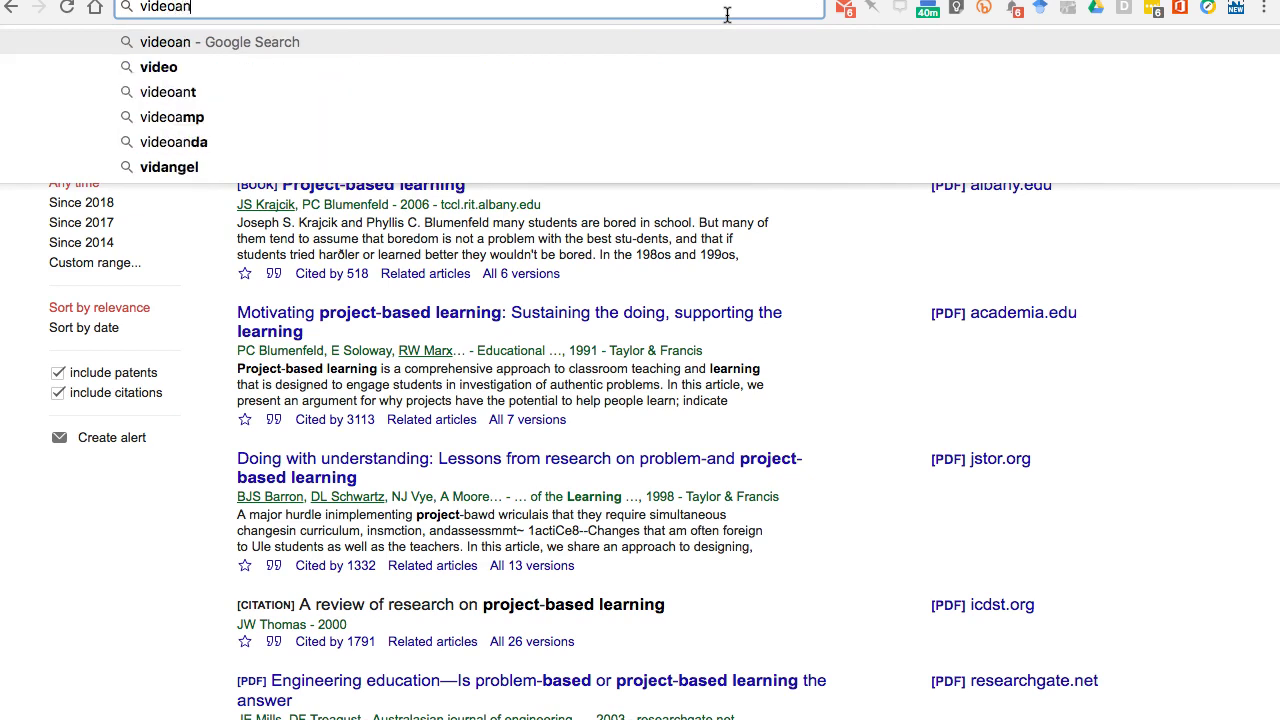
{"action": "key", "text": "Return"}
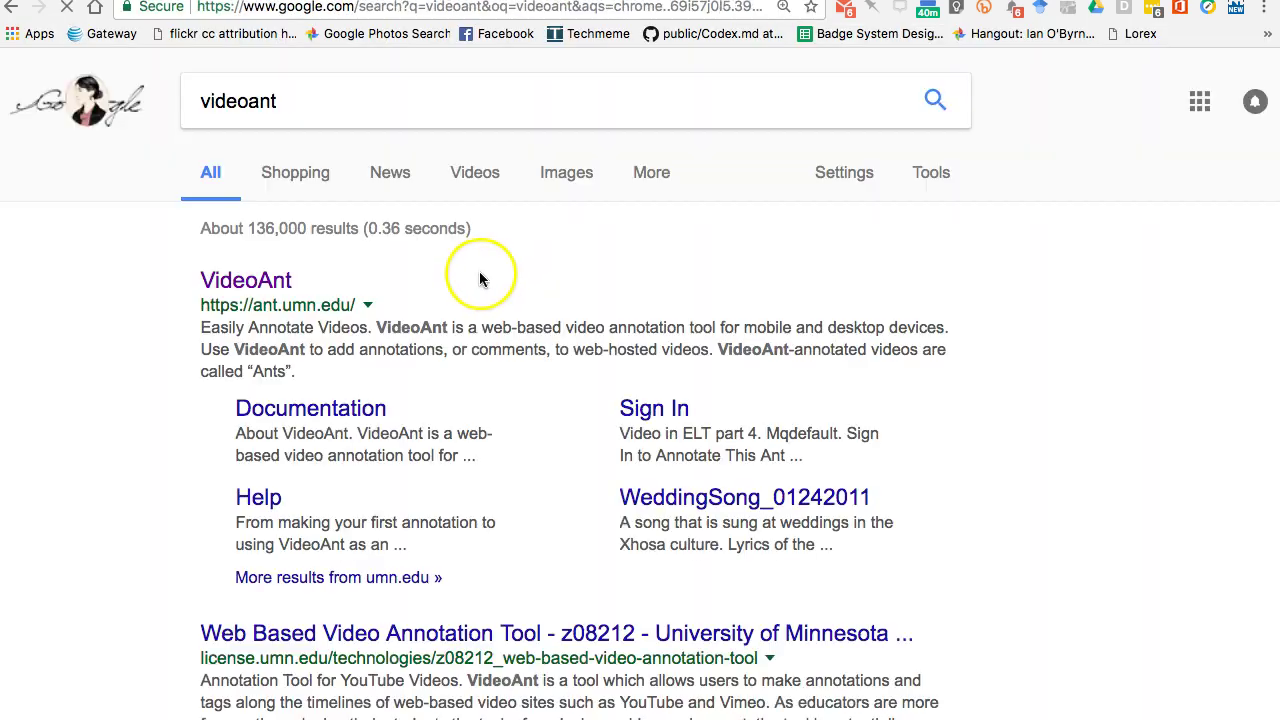
{"action": "left_click", "coordinate": [262, 284]}
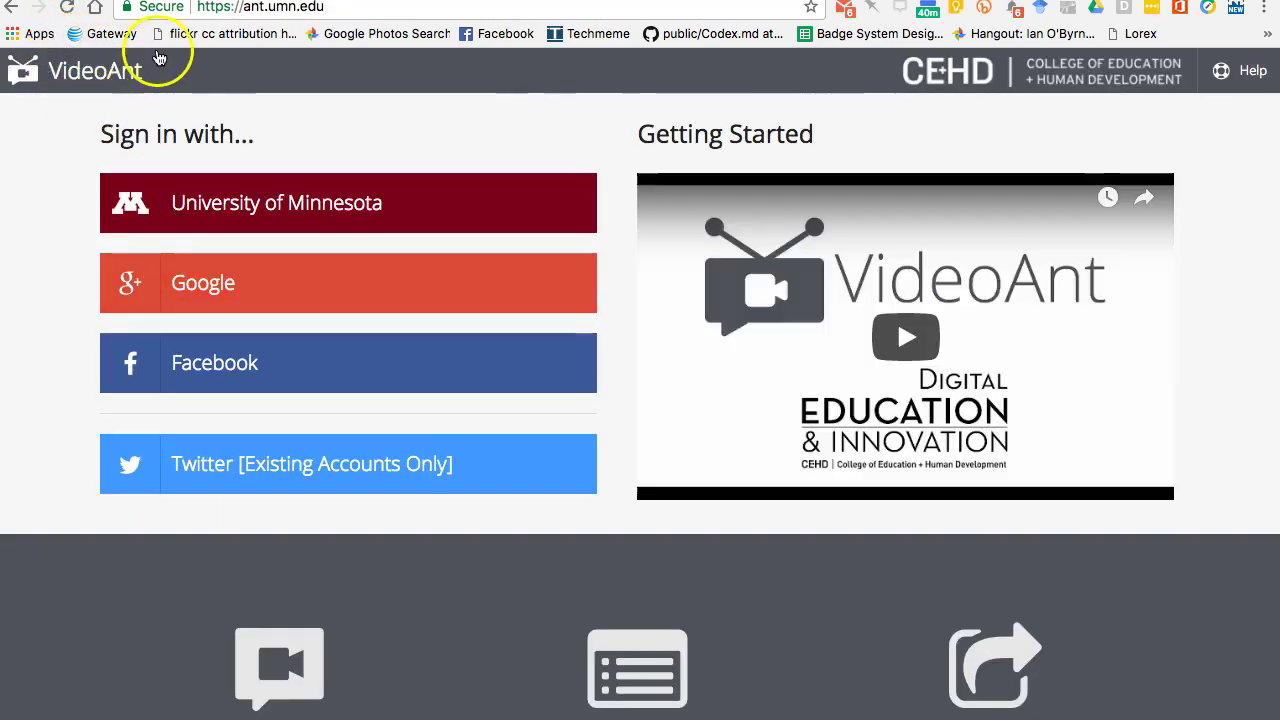
Search the web for "vialogues" and open the Vialogues website
{"action": "left_click", "coordinate": [248, 9]}
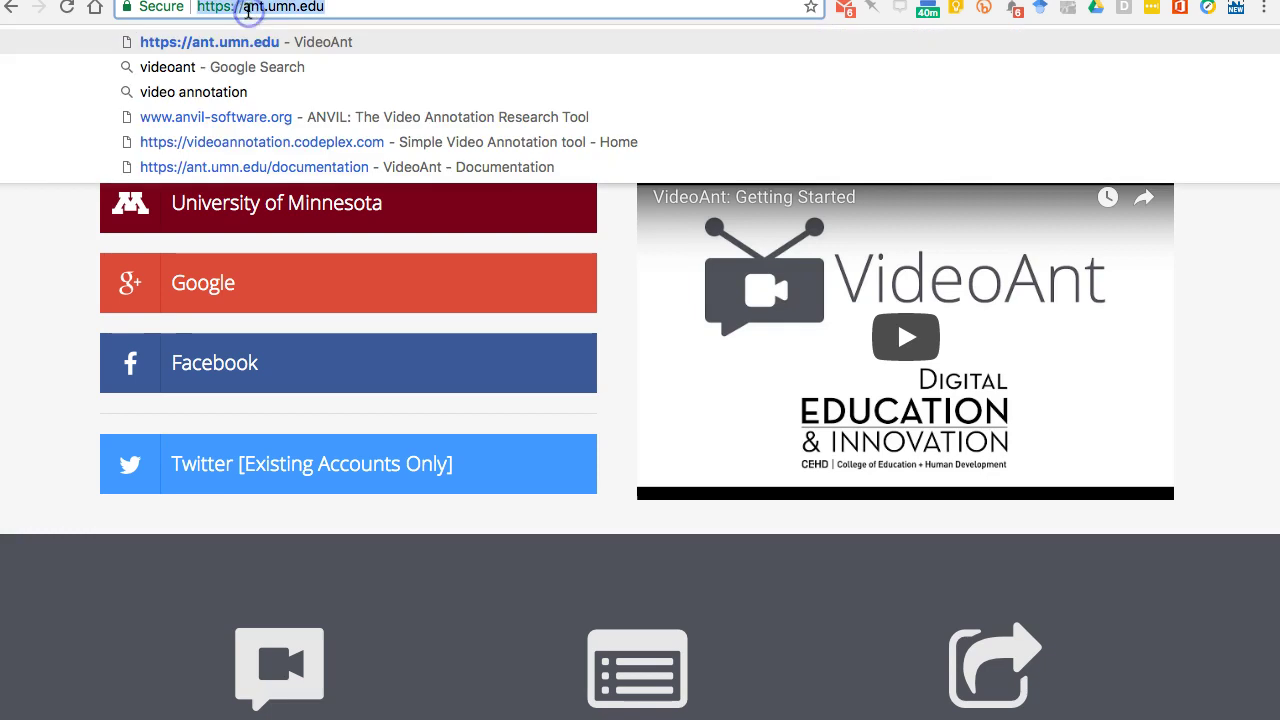
{"action": "type", "text": "vial"}
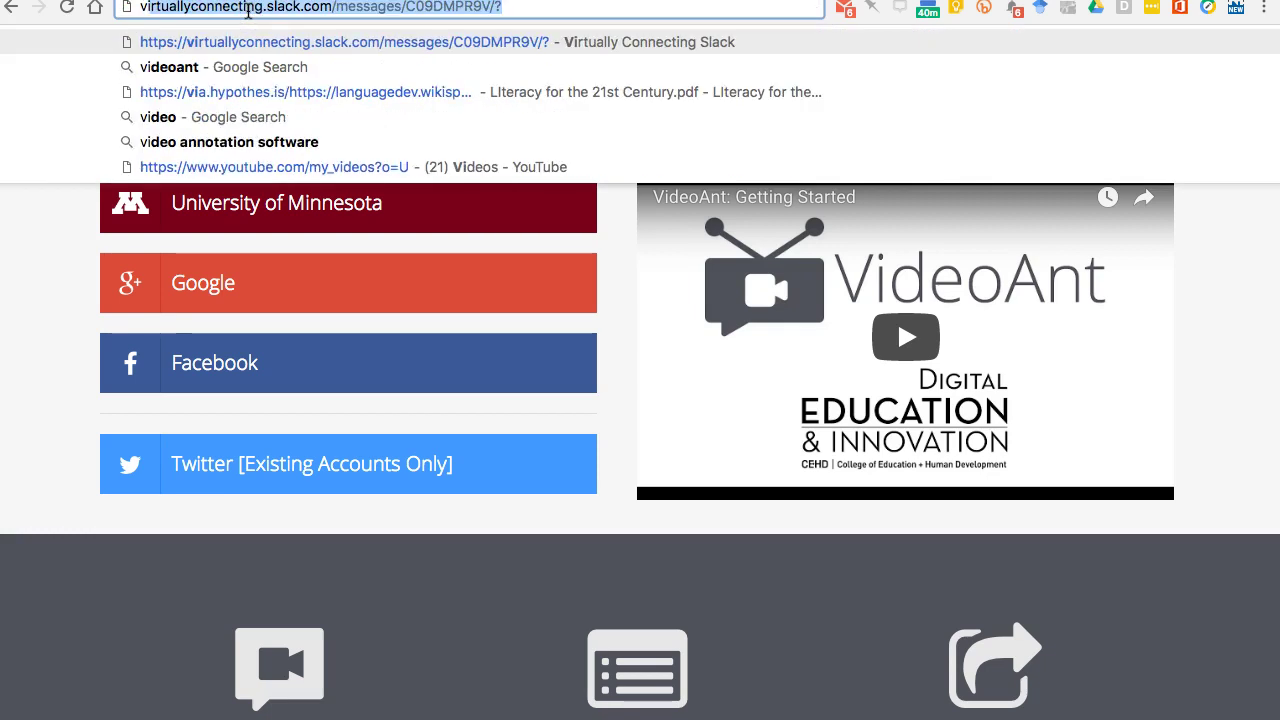
{"action": "type", "text": "ogues"}
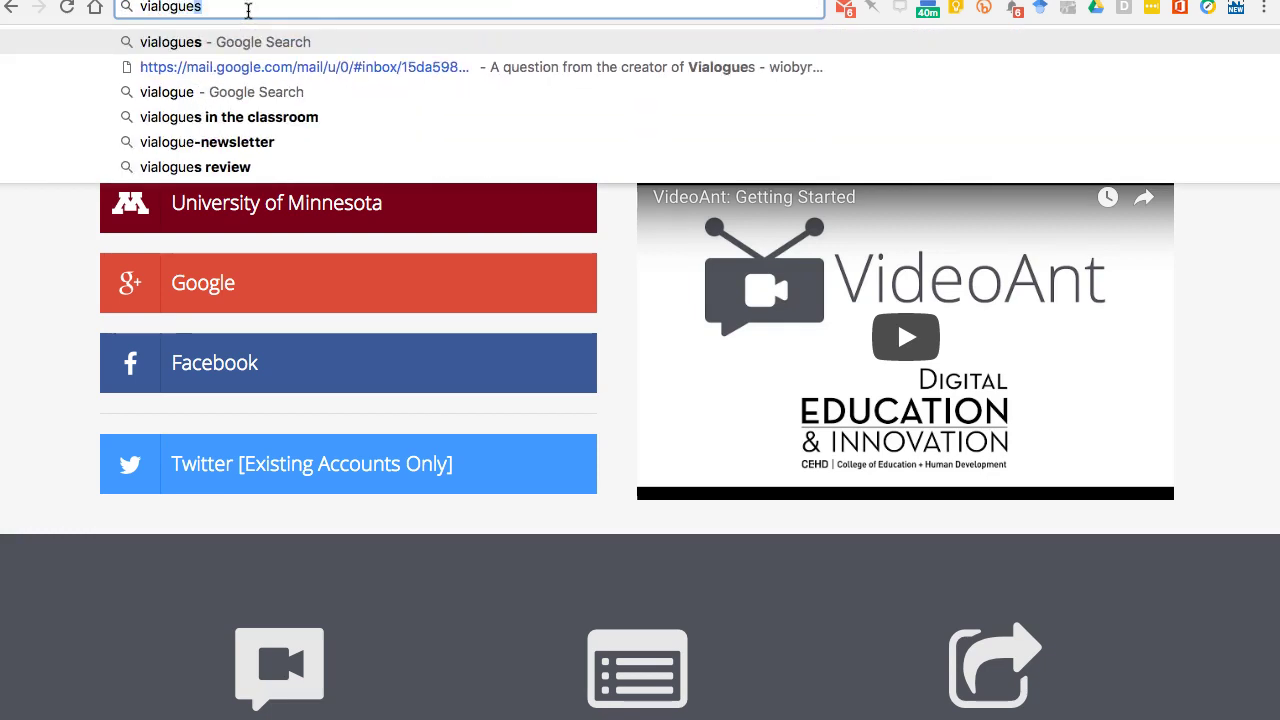
{"action": "key", "text": "Return"}
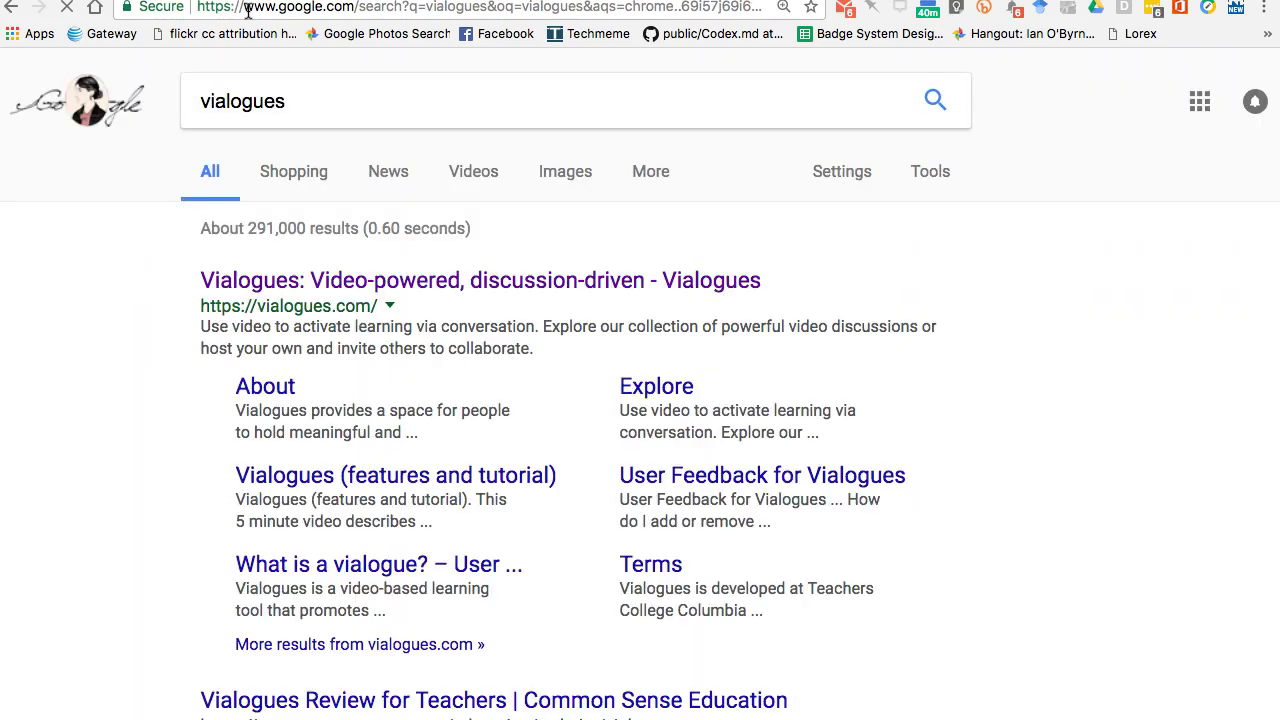
{"action": "left_click", "coordinate": [301, 281]}
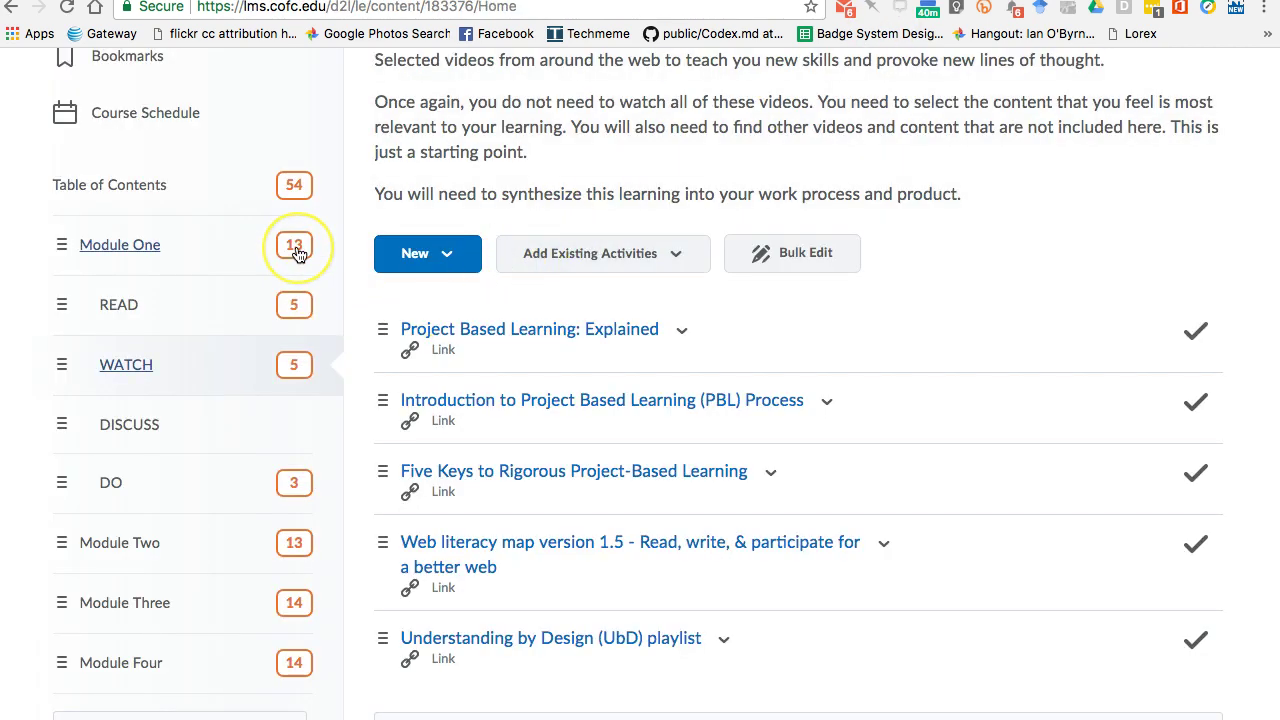
Review the Hypothesis annotation rubric in the EDEE 325.01 syllabus and the Hypothesis & Blogging section of the TEDU 436 syllabus
{"action": "mouse_move", "coordinate": [297, 253]}
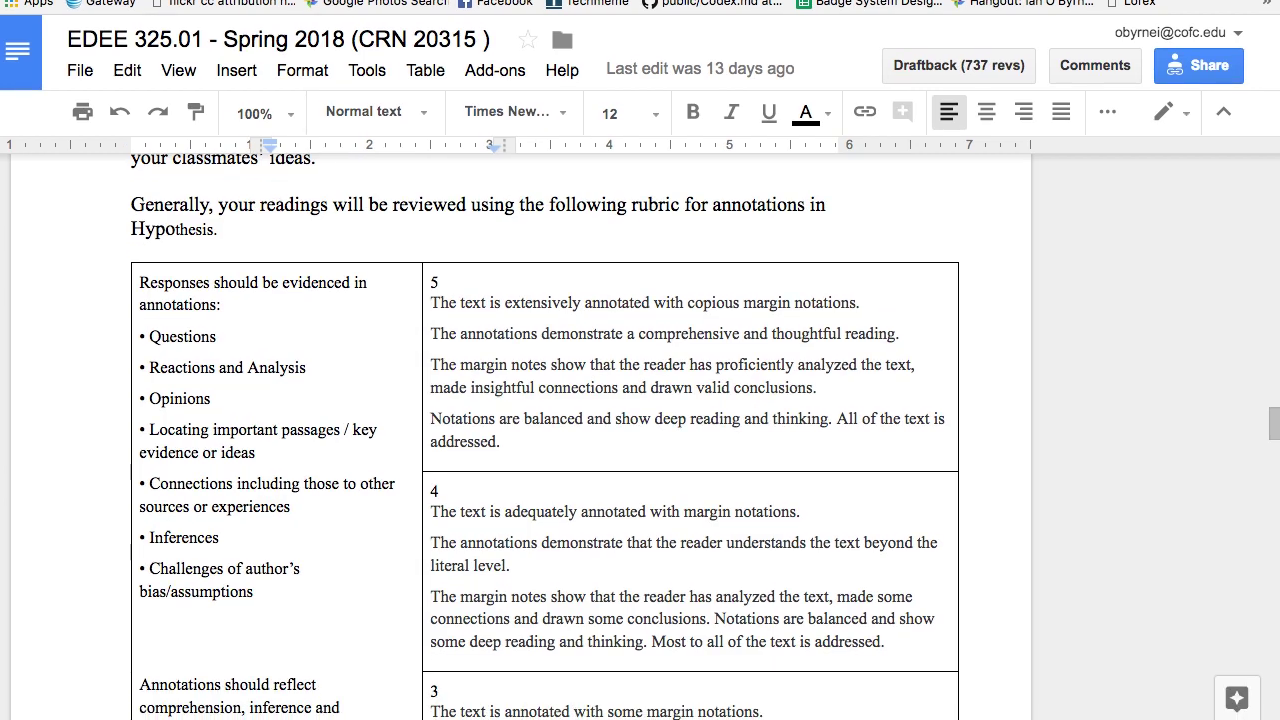
{"action": "left_click", "coordinate": [595, 298]}
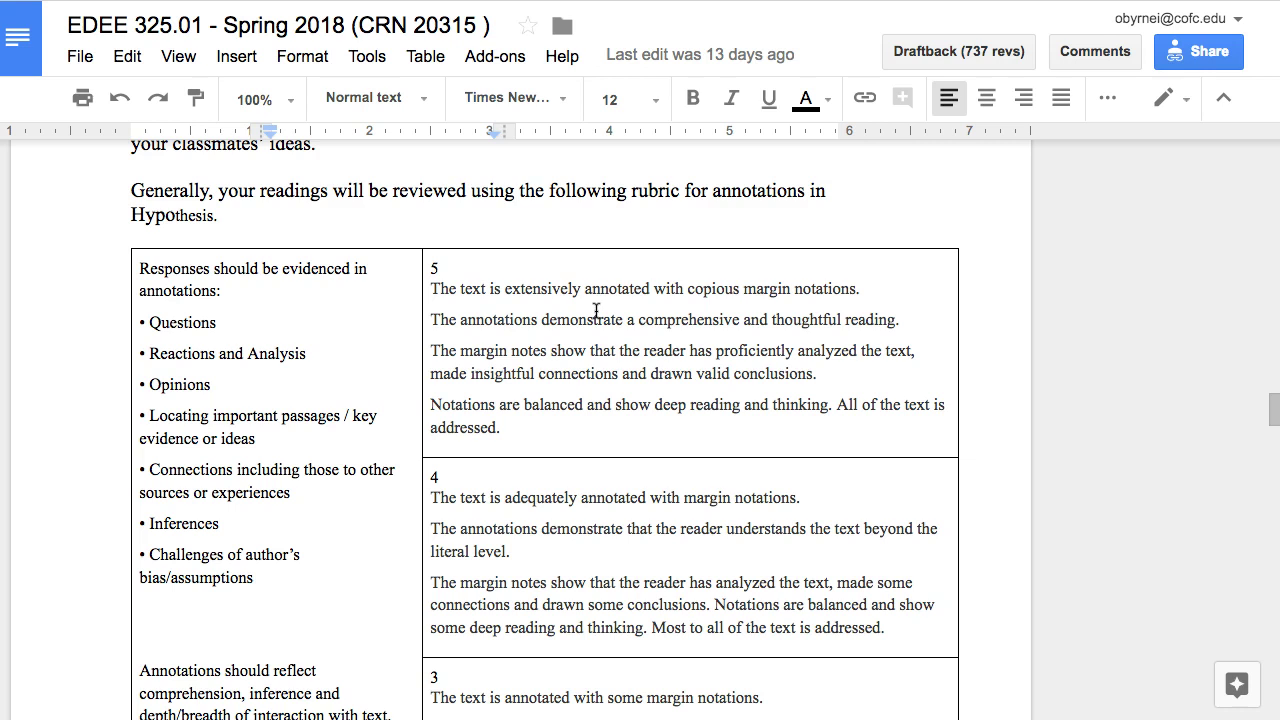
{"action": "left_click", "coordinate": [737, 223]}
{"action": "left_click", "coordinate": [785, 87]}
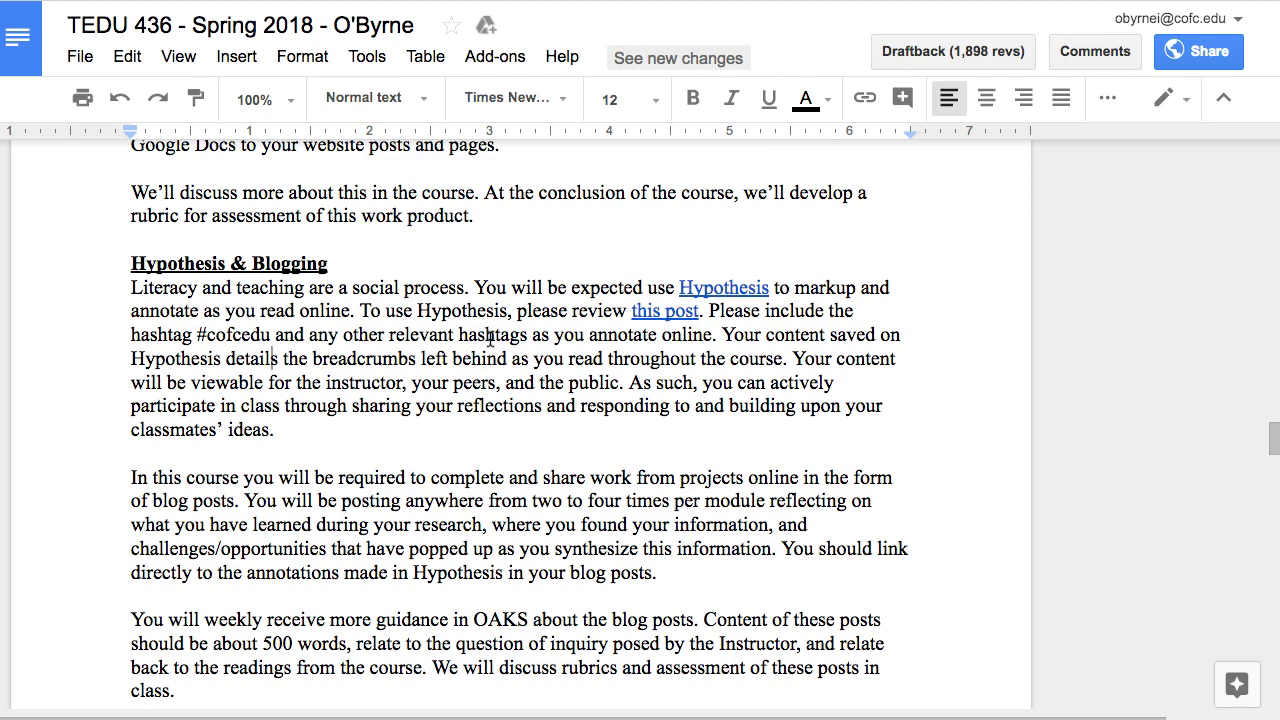
{"action": "left_click", "coordinate": [527, 360]}
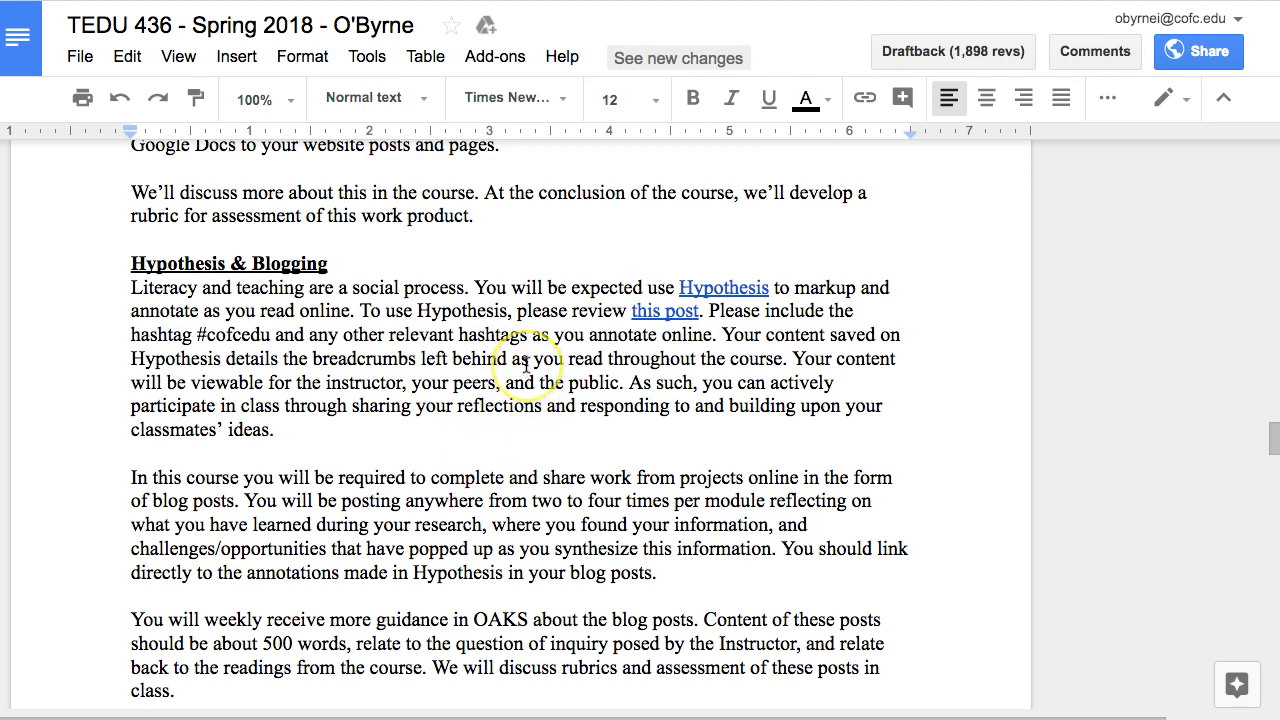